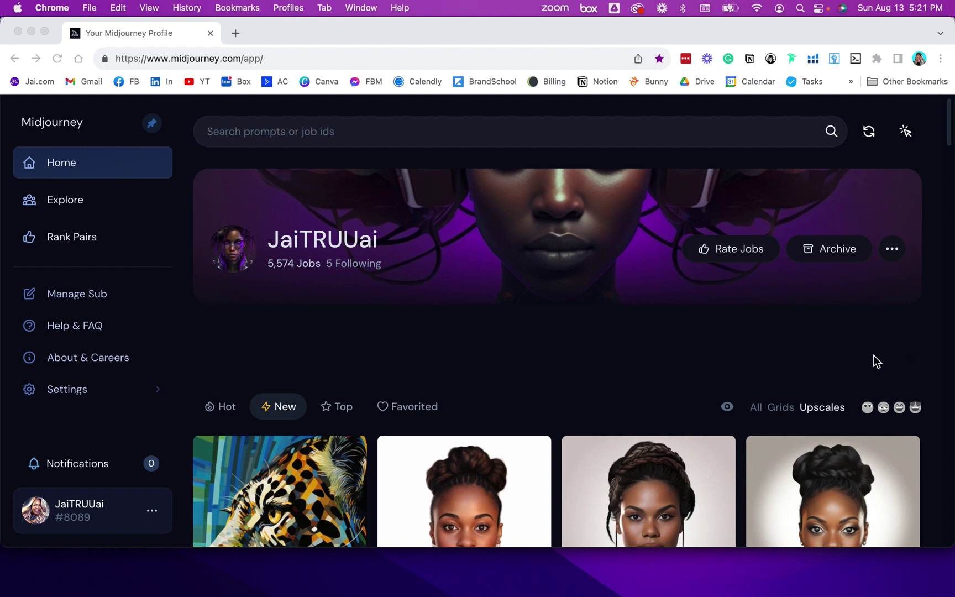
# - Open the Archive of all past Midjourney jobs
pyautogui.scroll(-1, 874, 361)
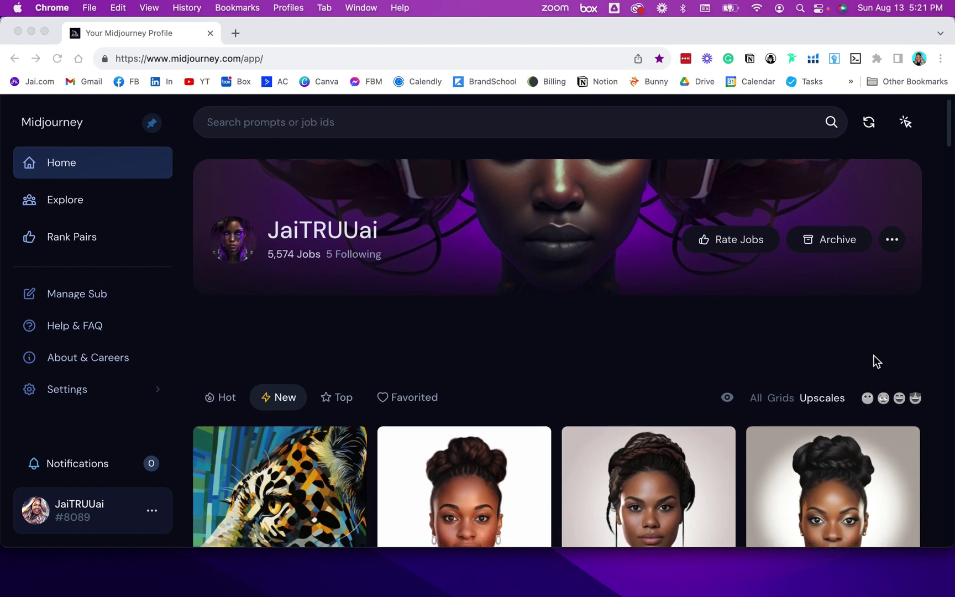
pyautogui.scroll(1, 874, 361)
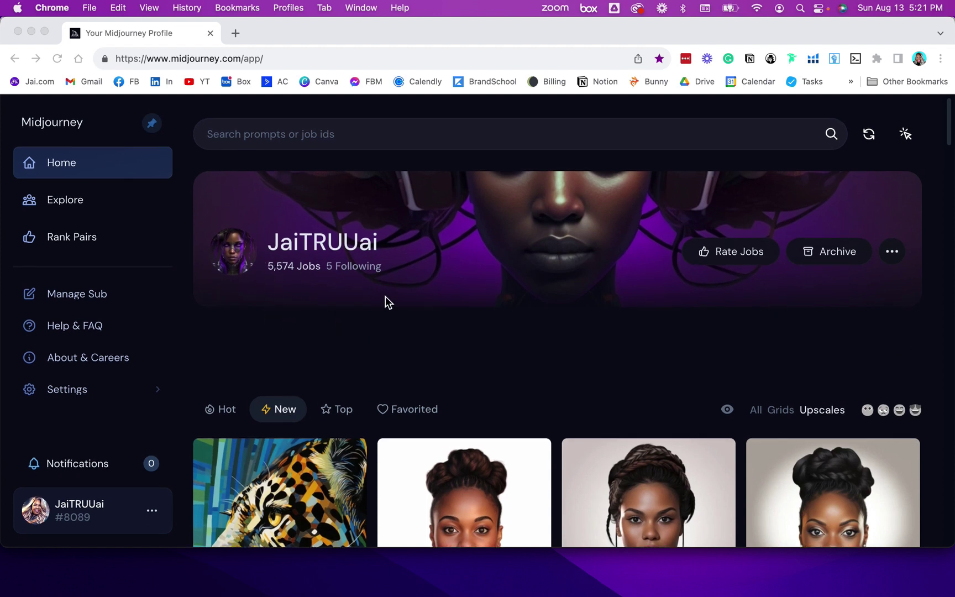
pyautogui.scroll(-5, 546, 324)
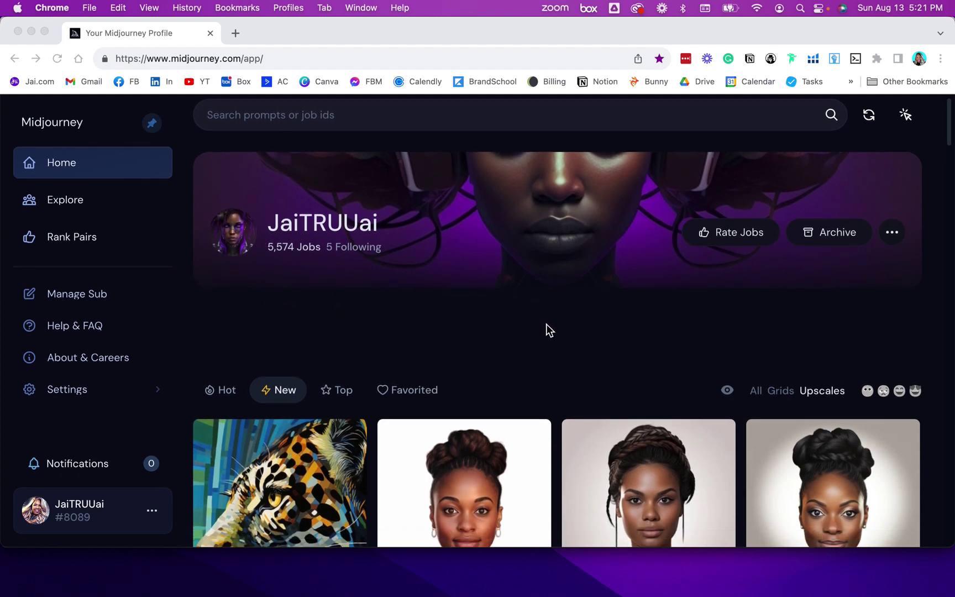
pyautogui.scroll(-3, 545, 324)
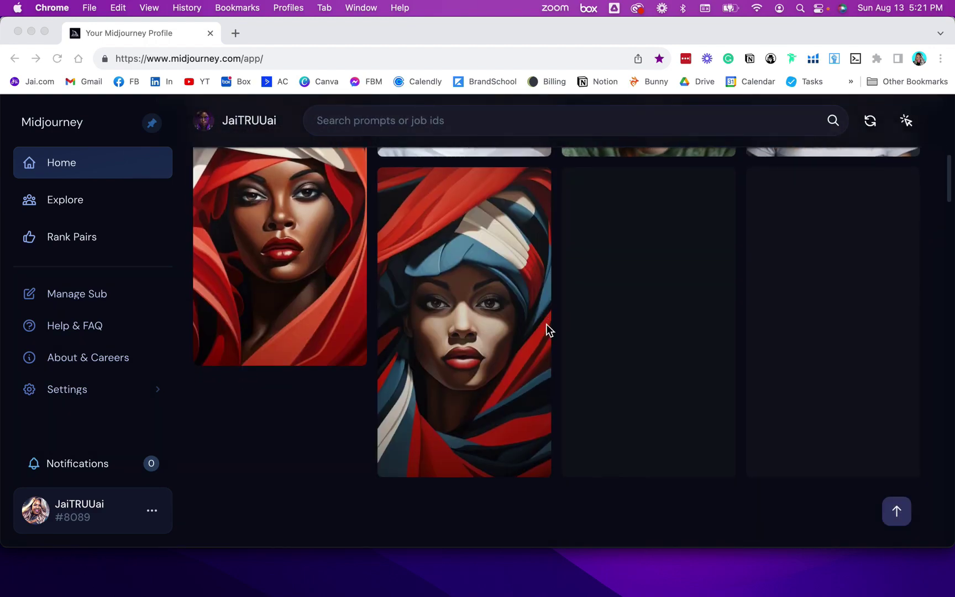
pyautogui.scroll(6, 546, 325)
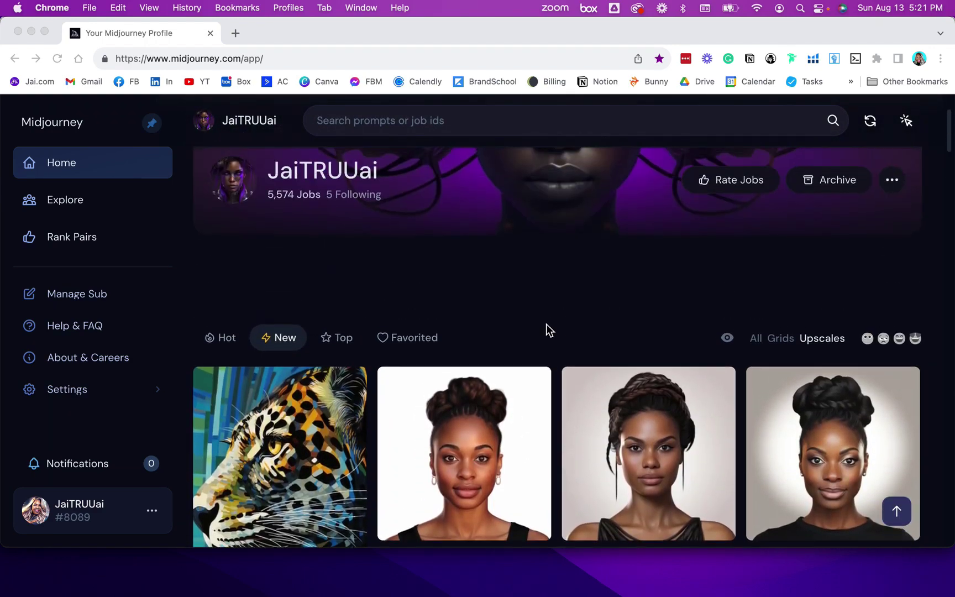
pyautogui.scroll(1, 546, 324)
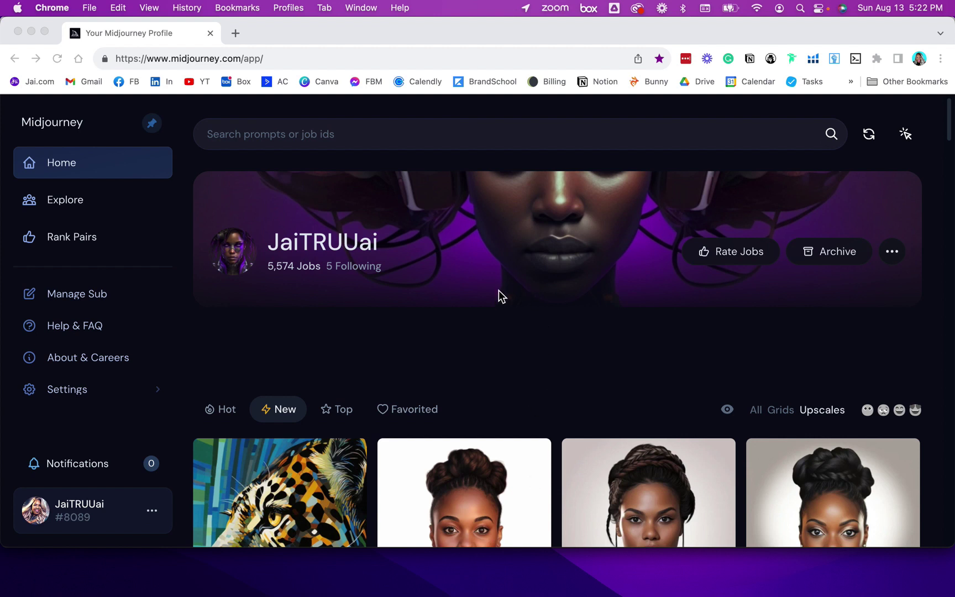
pyautogui.scroll(-3, 501, 327)
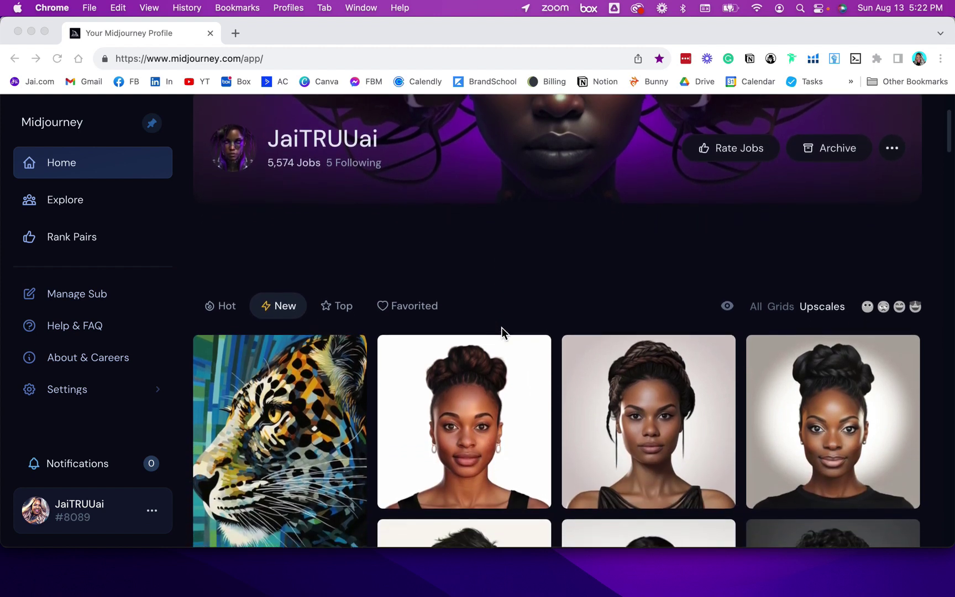
pyautogui.scroll(3, 501, 330)
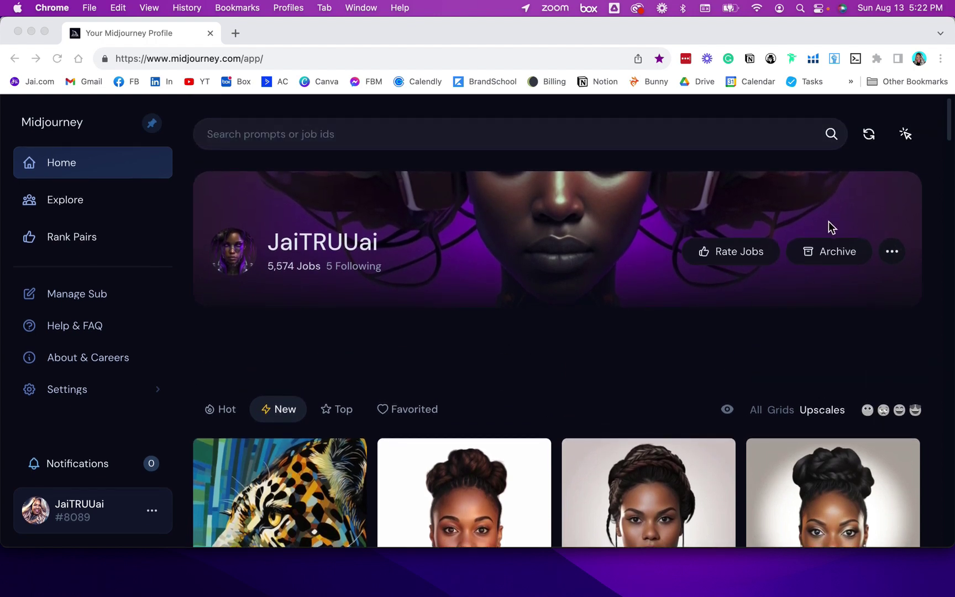
pyautogui.click(779, 362)
pyautogui.click(821, 257)
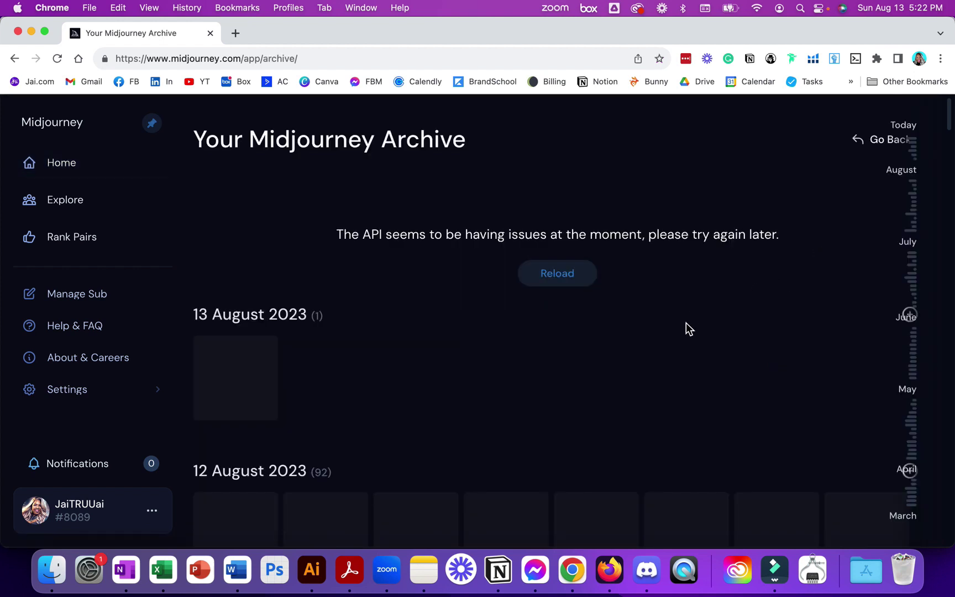
# - Use the date scrubber to jump the archive back to 13 April 2023
pyautogui.scroll(-10, 688, 341)
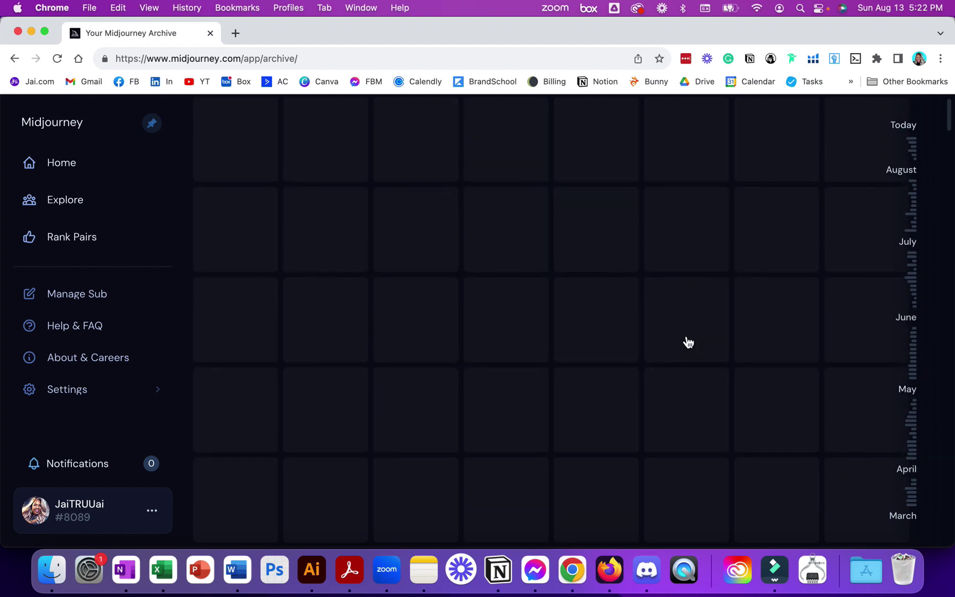
pyautogui.scroll(1, 688, 341)
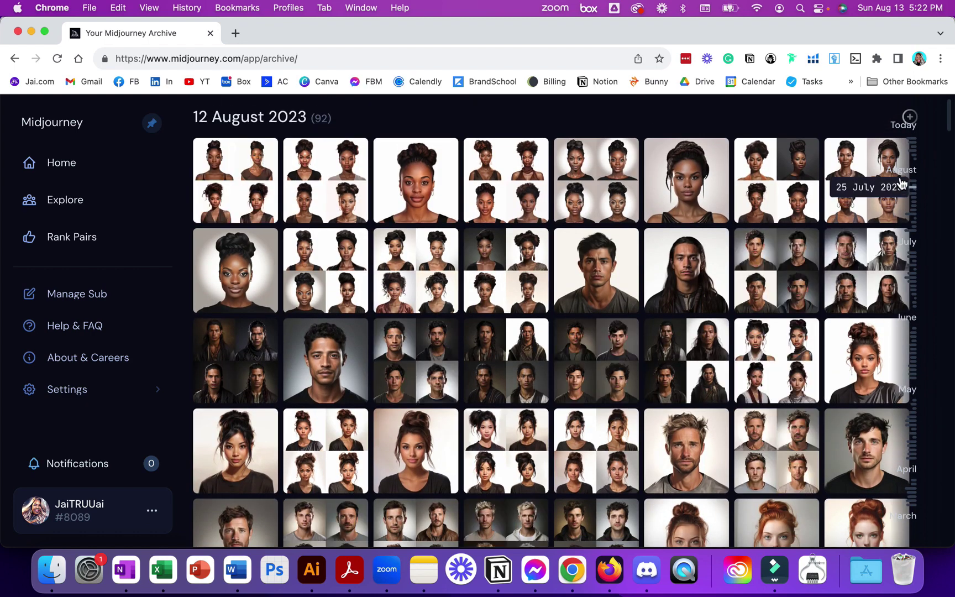
pyautogui.click(910, 254)
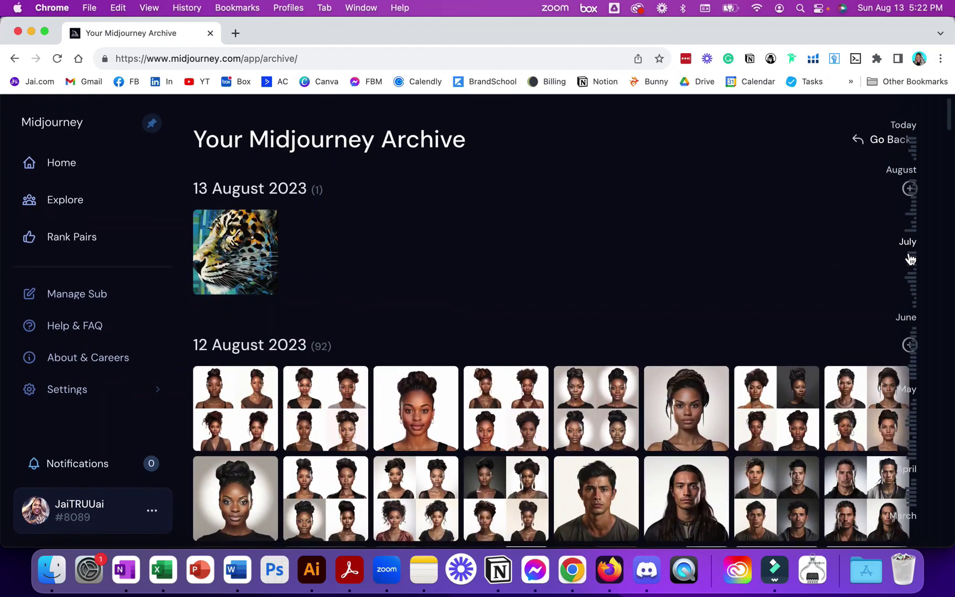
pyautogui.scroll(-3, 798, 365)
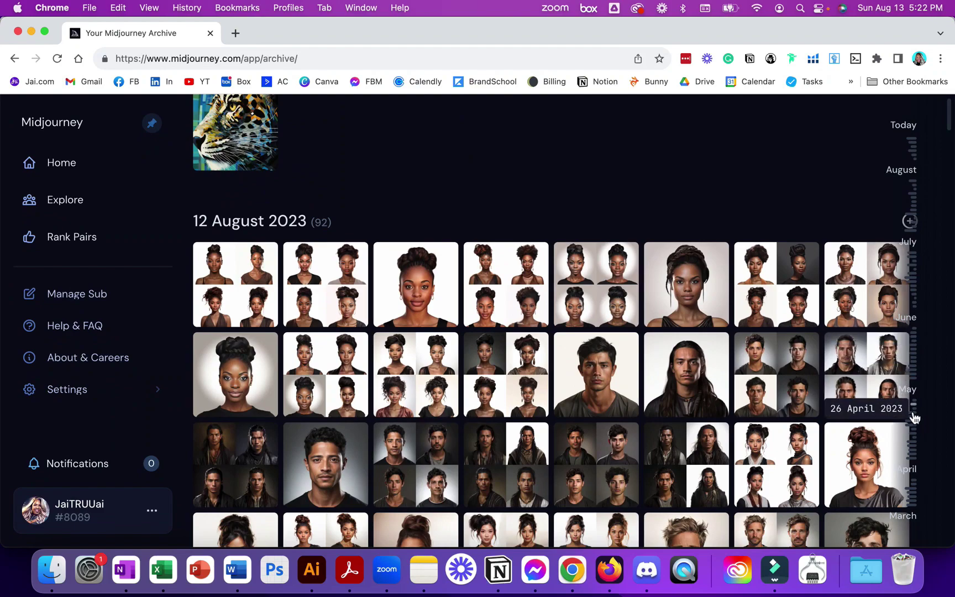
pyautogui.click(916, 437)
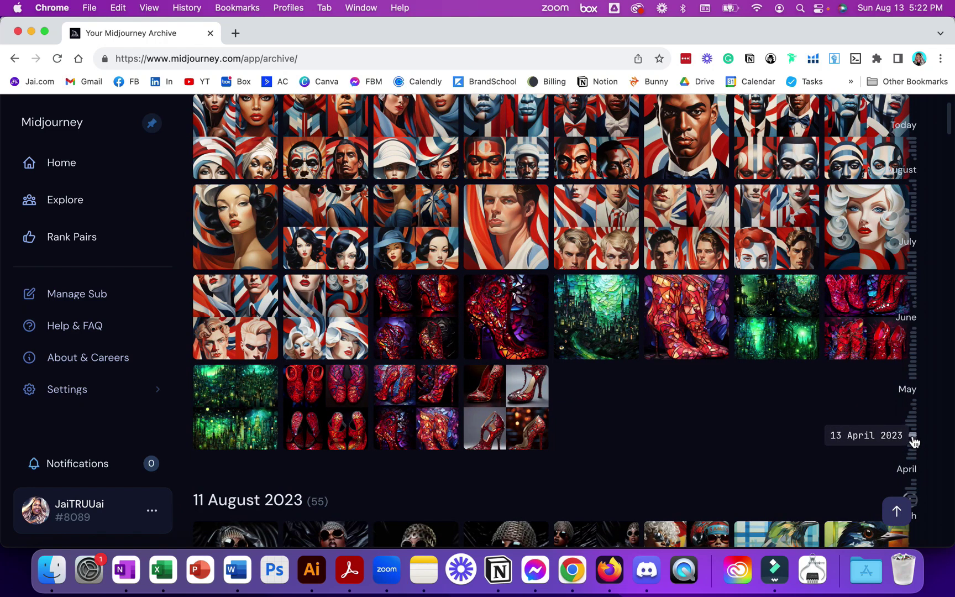
pyautogui.click(913, 440)
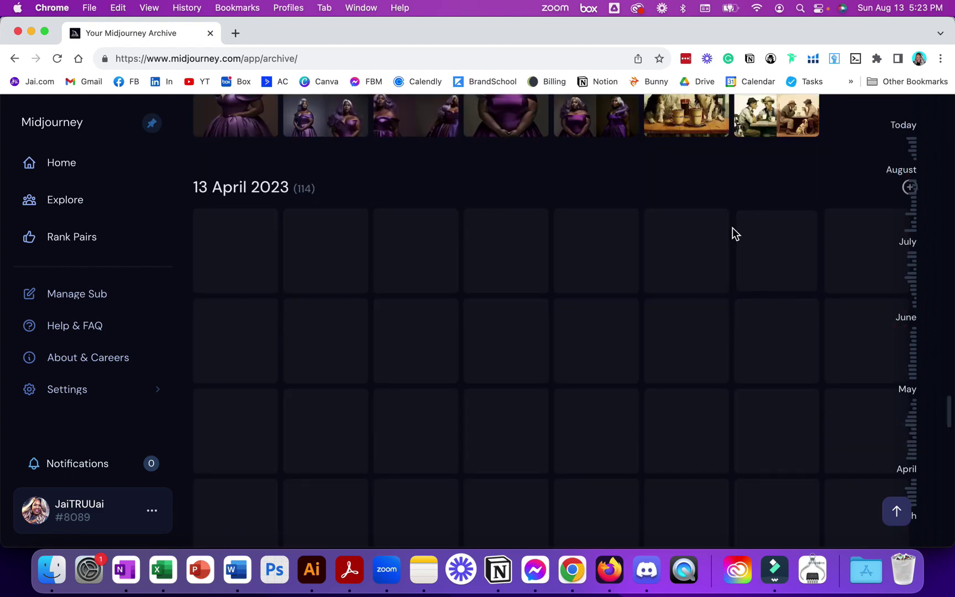
# - Scroll down to 9 April 2023 and open the red-haired portrait's job page
pyautogui.scroll(-3, 624, 370)
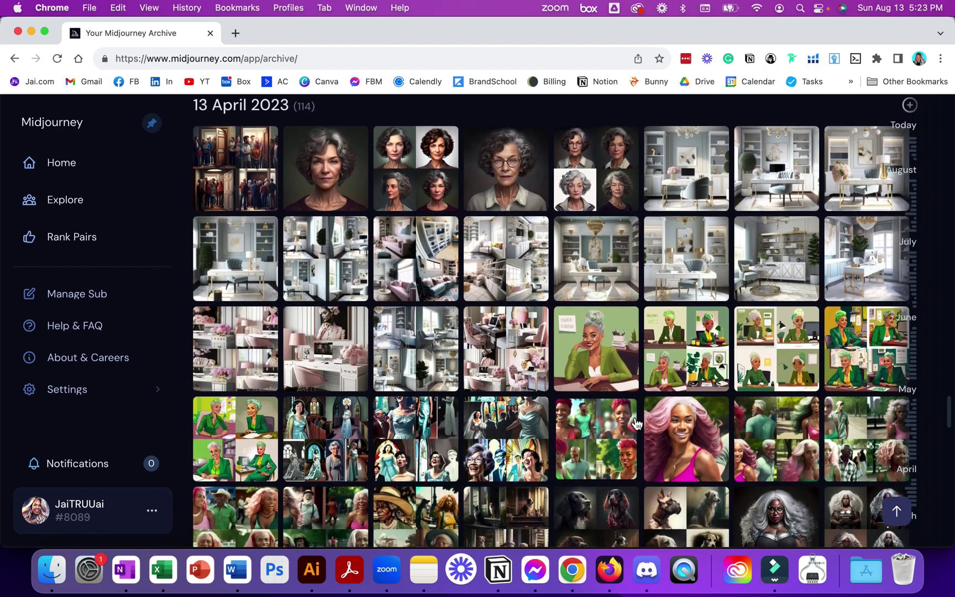
pyautogui.scroll(-15, 636, 424)
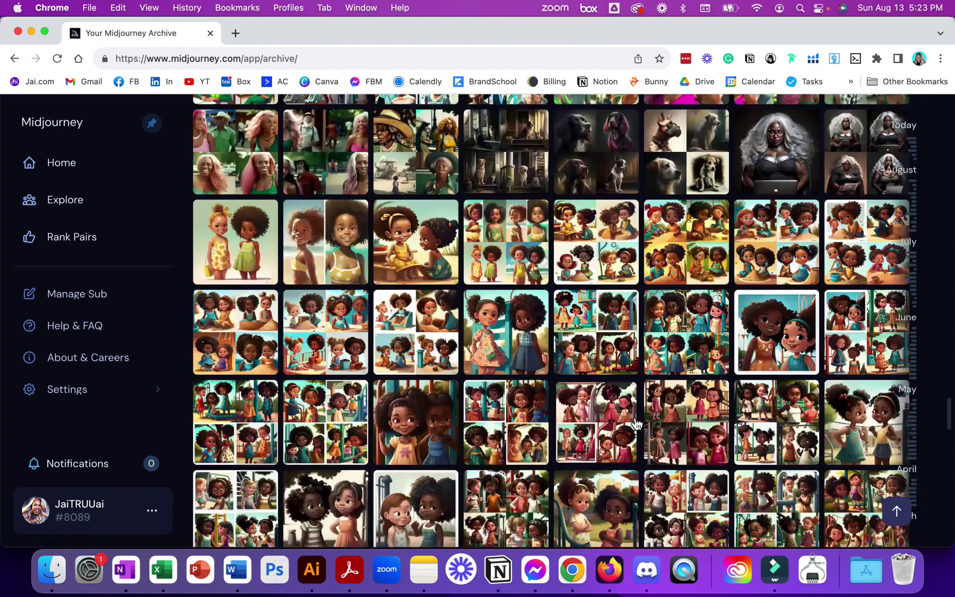
pyautogui.scroll(-15, 636, 424)
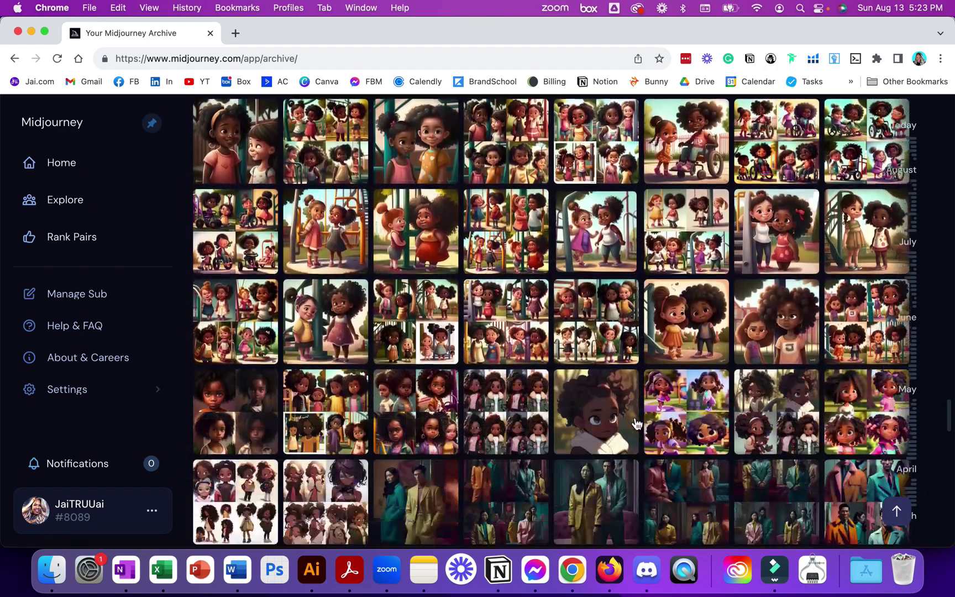
pyautogui.scroll(-6, 637, 424)
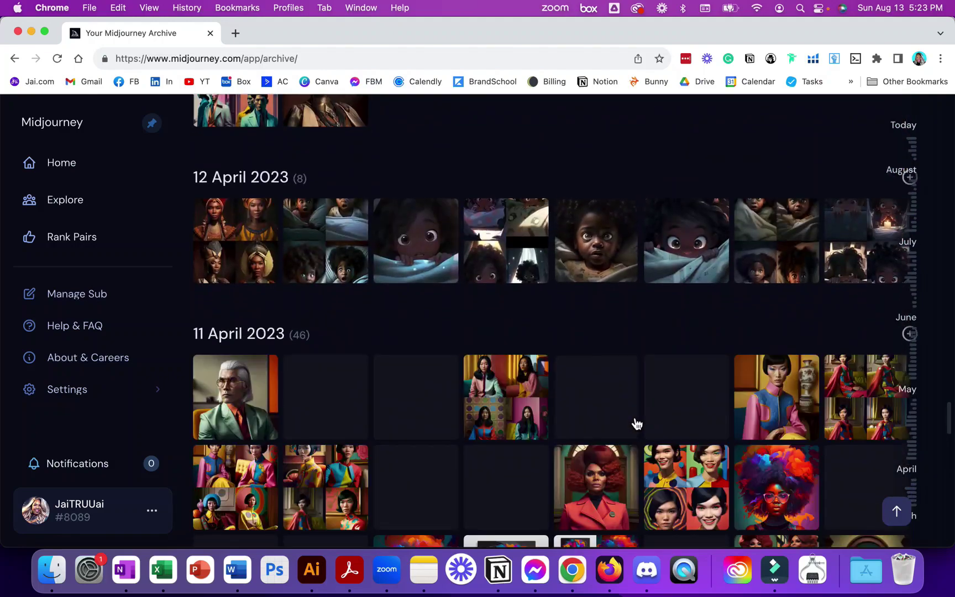
pyautogui.scroll(-2, 636, 423)
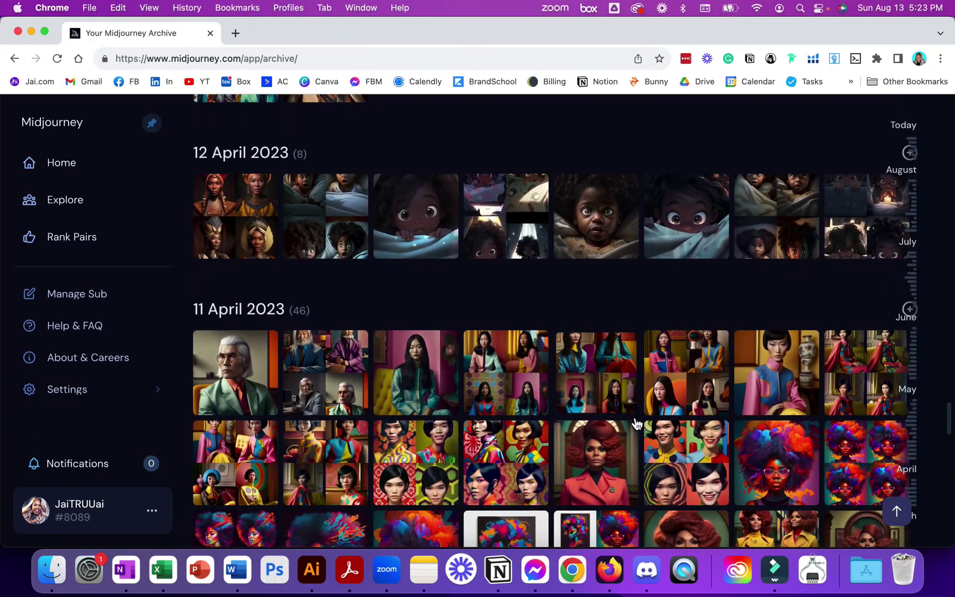
pyautogui.scroll(-10, 636, 424)
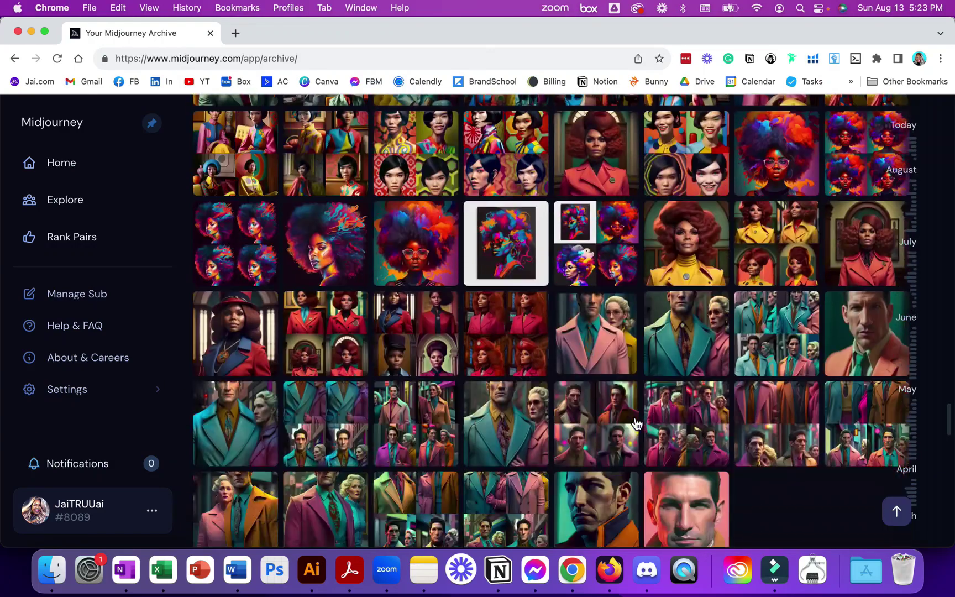
pyautogui.scroll(-15, 637, 424)
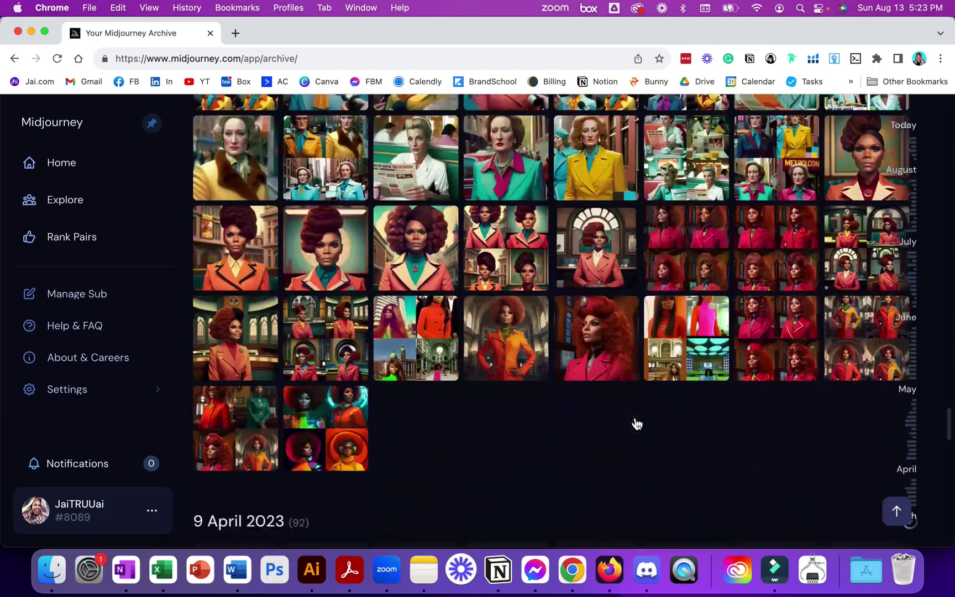
pyautogui.scroll(2, 636, 423)
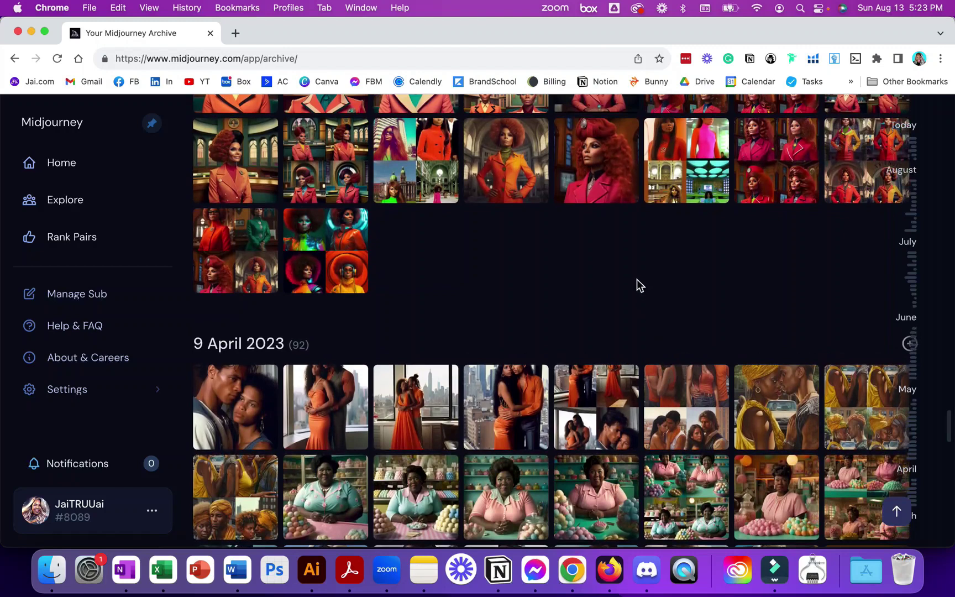
pyautogui.click(592, 170)
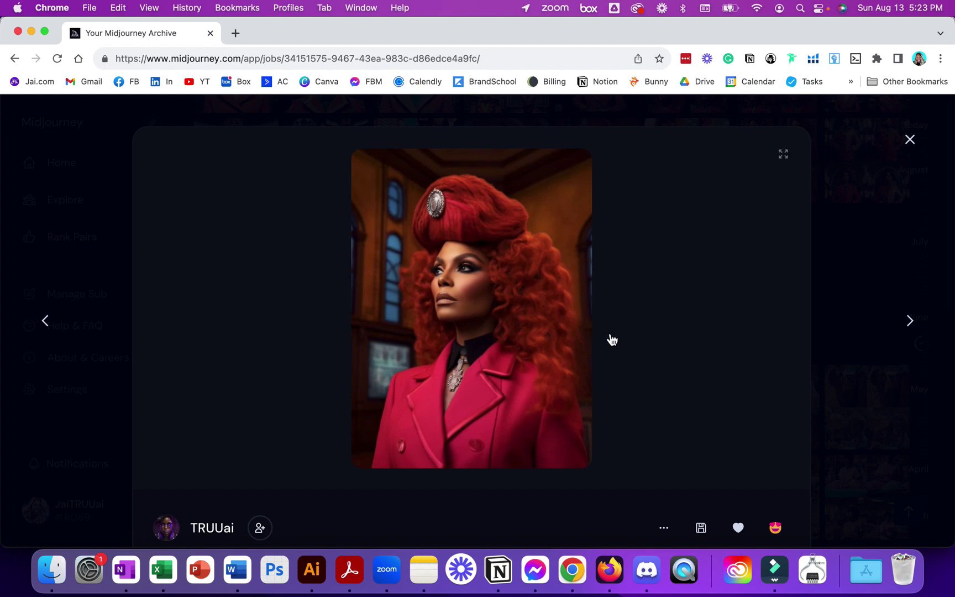
# - Read the red-haired portrait's full prompt, then open the job in Discord from its '...' menu
pyautogui.scroll(-5, 612, 339)
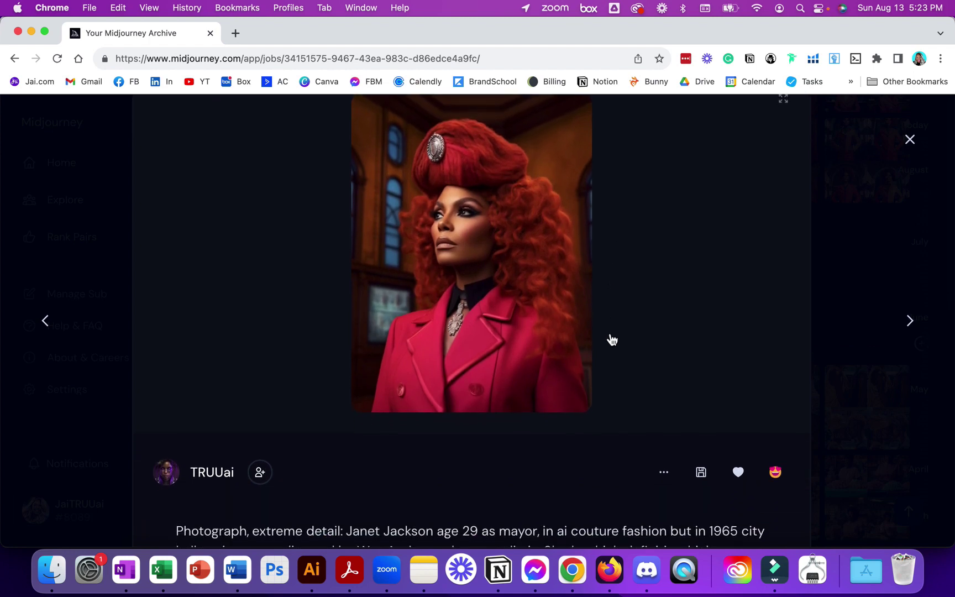
pyautogui.scroll(-5, 612, 339)
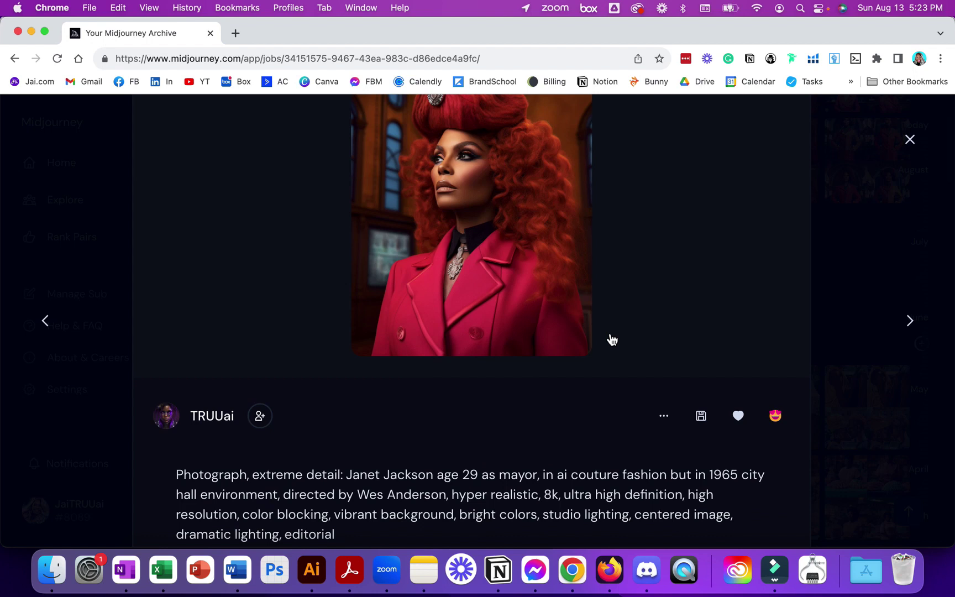
pyautogui.click(665, 417)
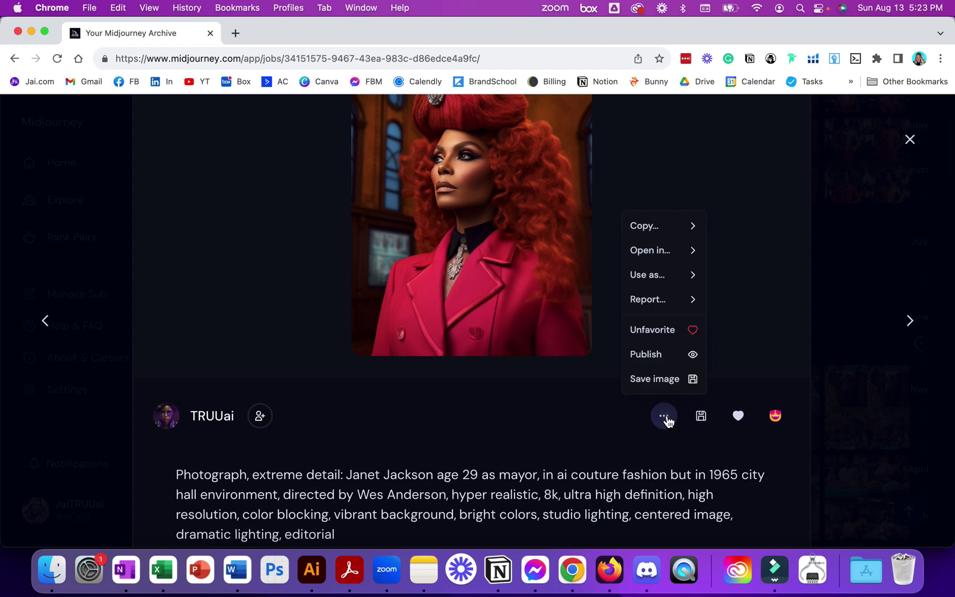
pyautogui.click(681, 252)
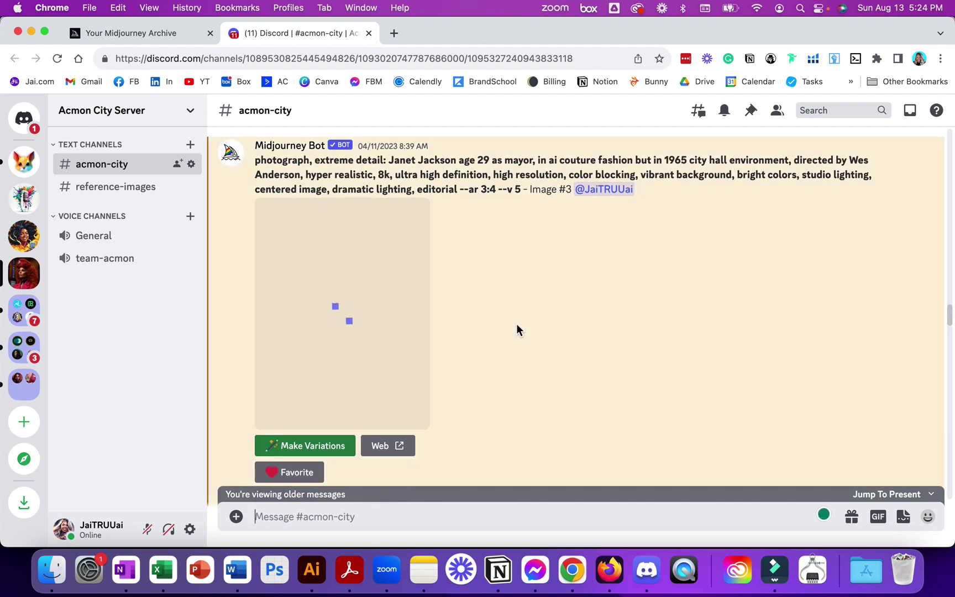
# - Return to the Midjourney Archive job page for the red-coat portrait
pyautogui.click(183, 35)
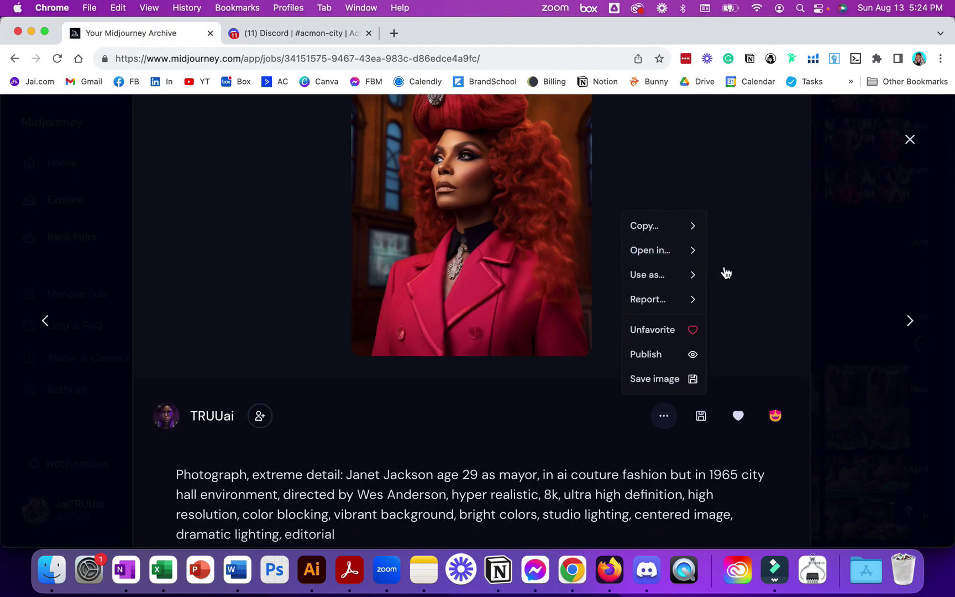
# - Copy the job's ID from its options, then return to the Discord message
pyautogui.click(695, 230)
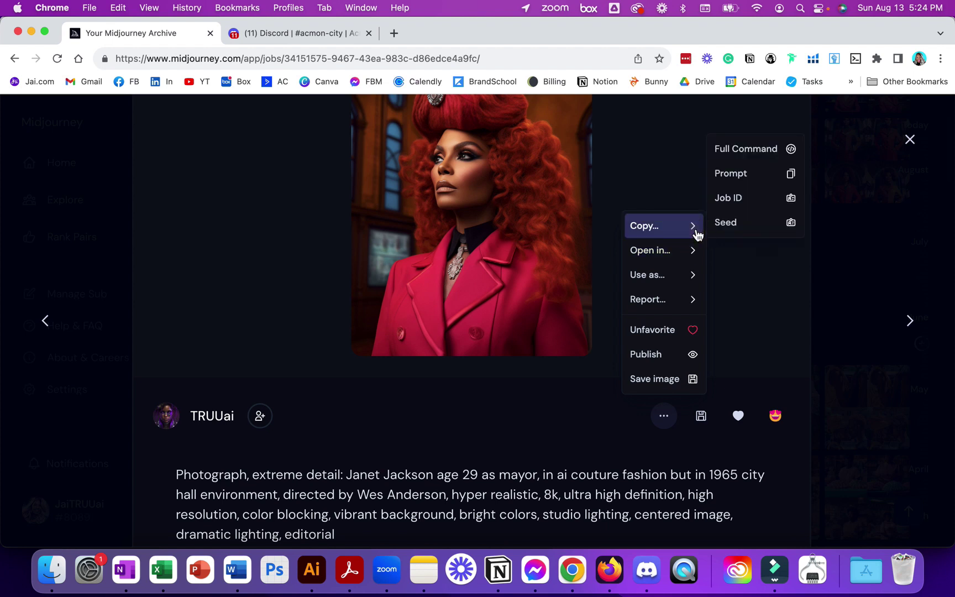
pyautogui.click(747, 207)
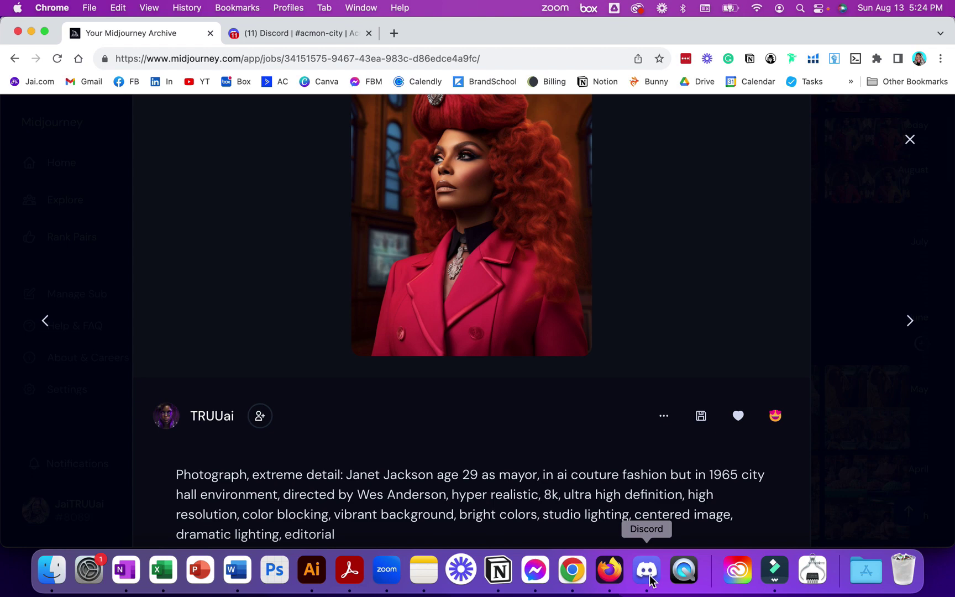
pyautogui.click(301, 33)
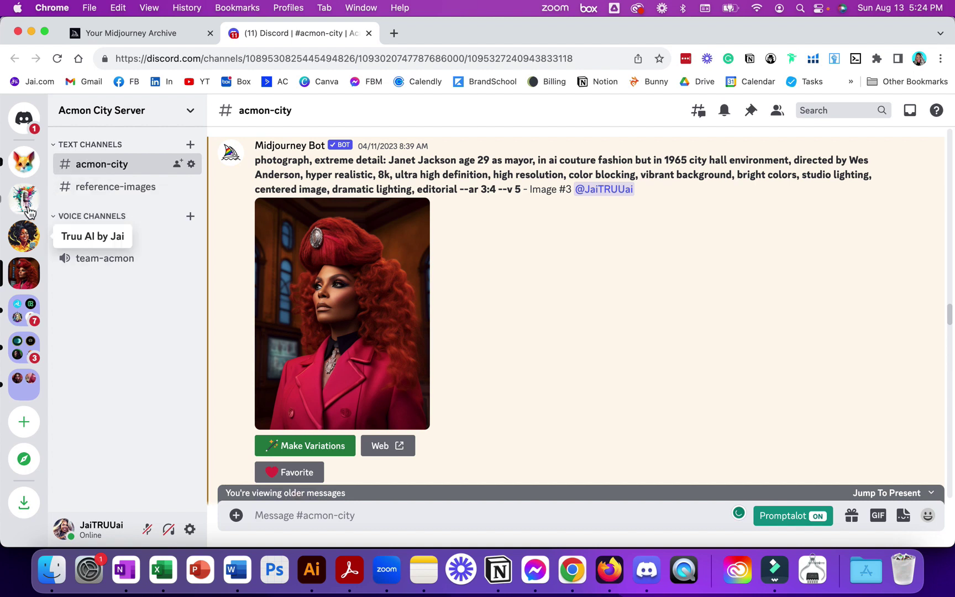
# - In Truu AI by Jai's #jsu-marketing, run /show with the pasted job ID, then switch Promptalot off
pyautogui.click(27, 239)
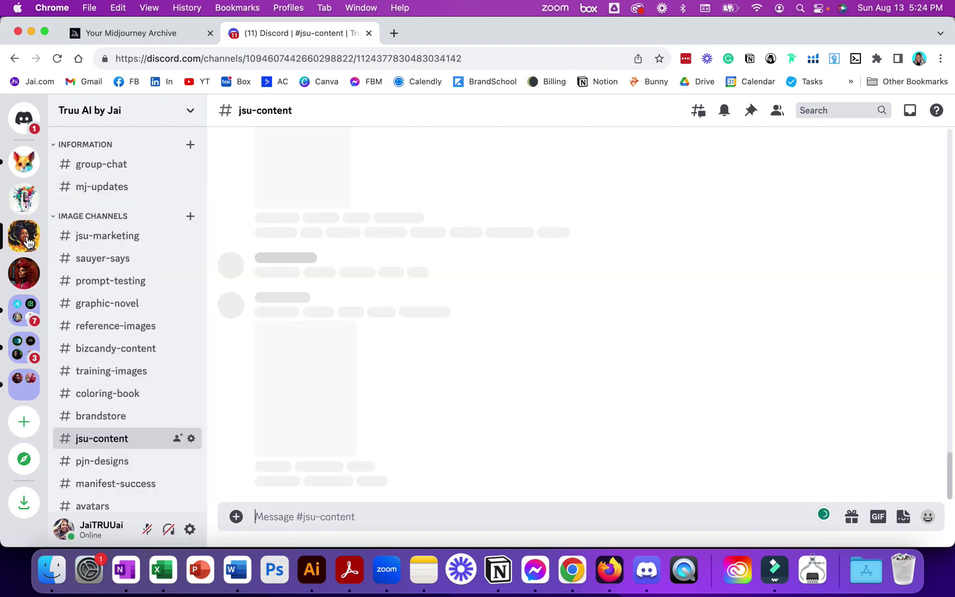
pyautogui.click(123, 238)
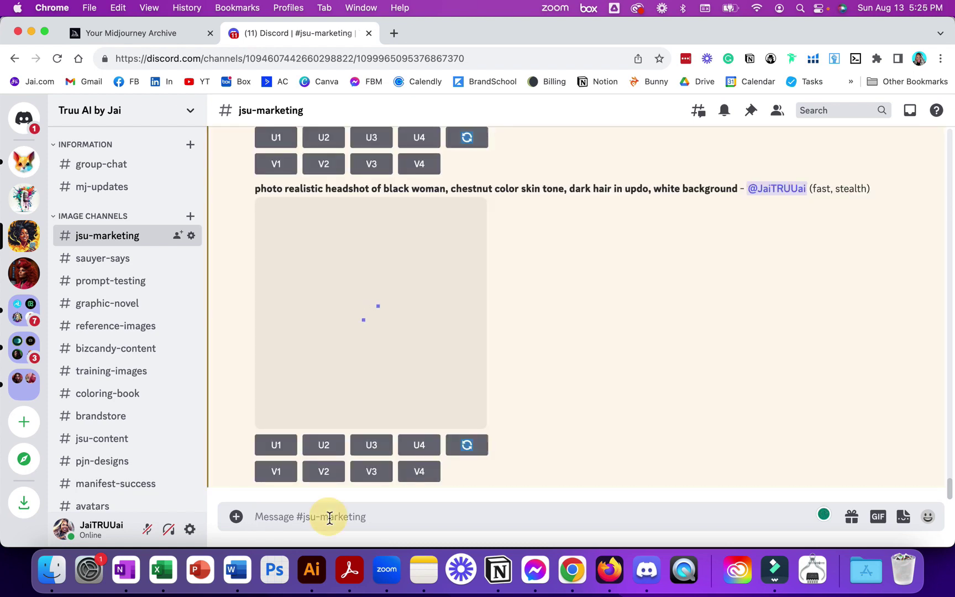
pyautogui.write('/')
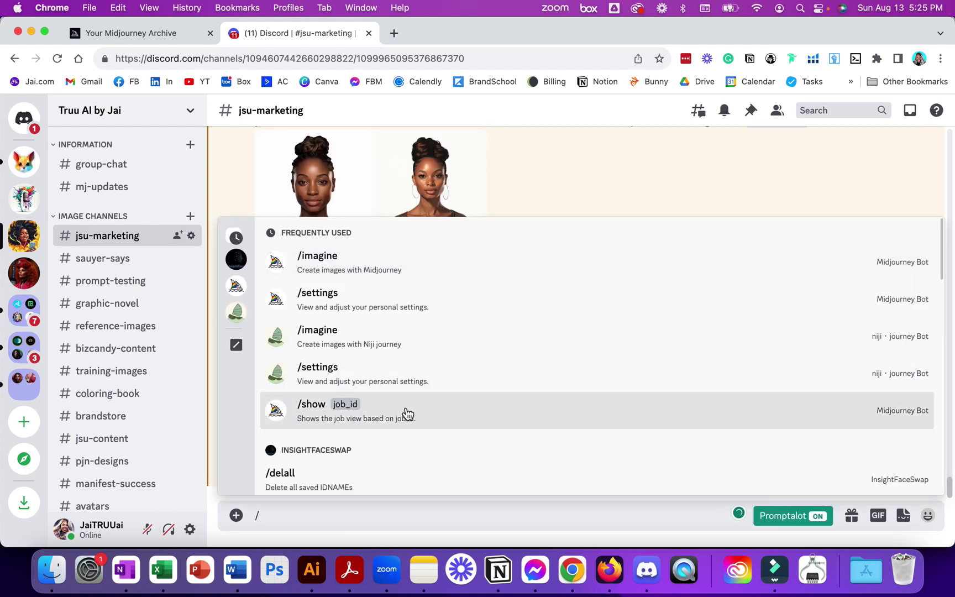
pyautogui.press('Return')
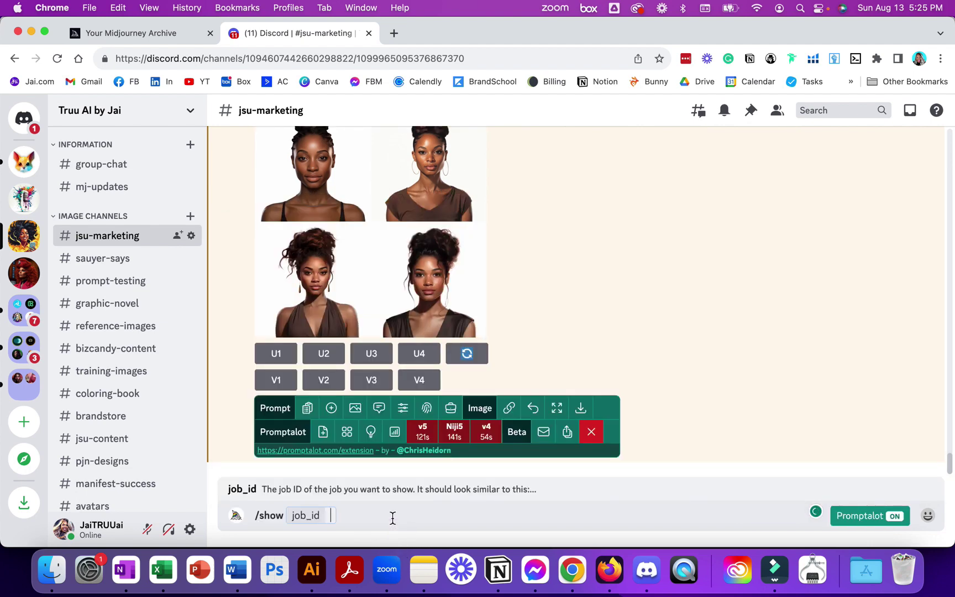
pyautogui.press('super+v')
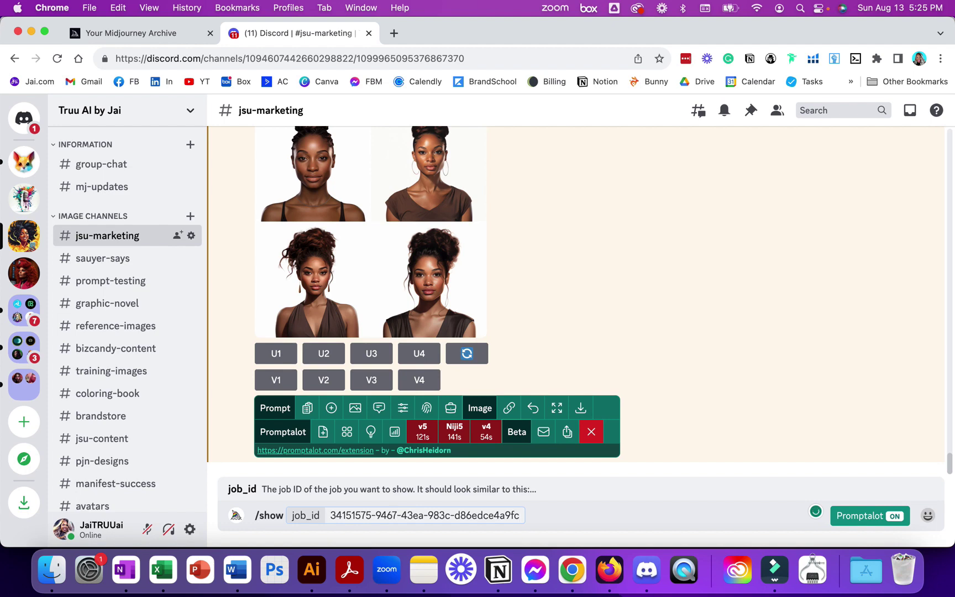
pyautogui.press('Return')
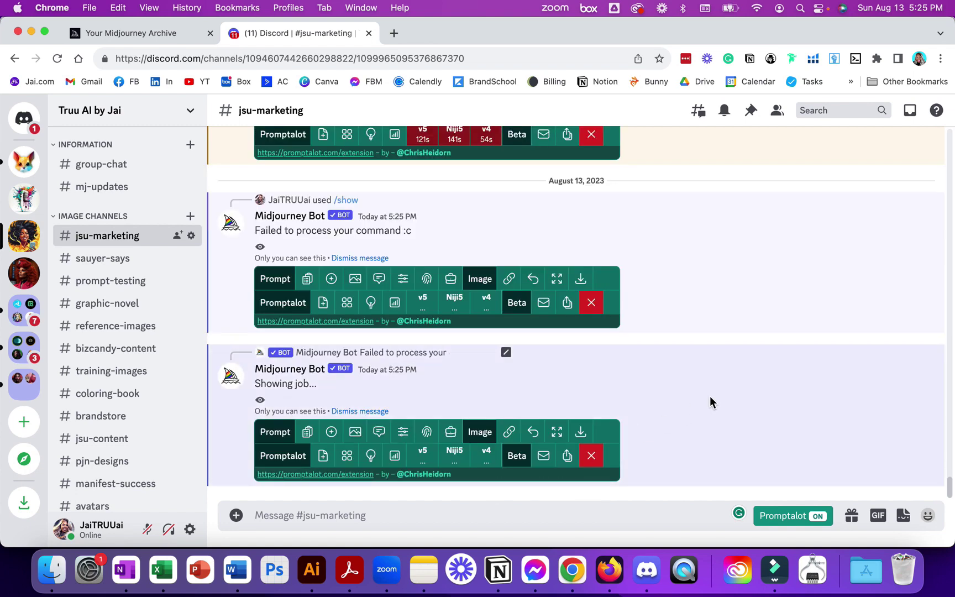
pyautogui.click(818, 517)
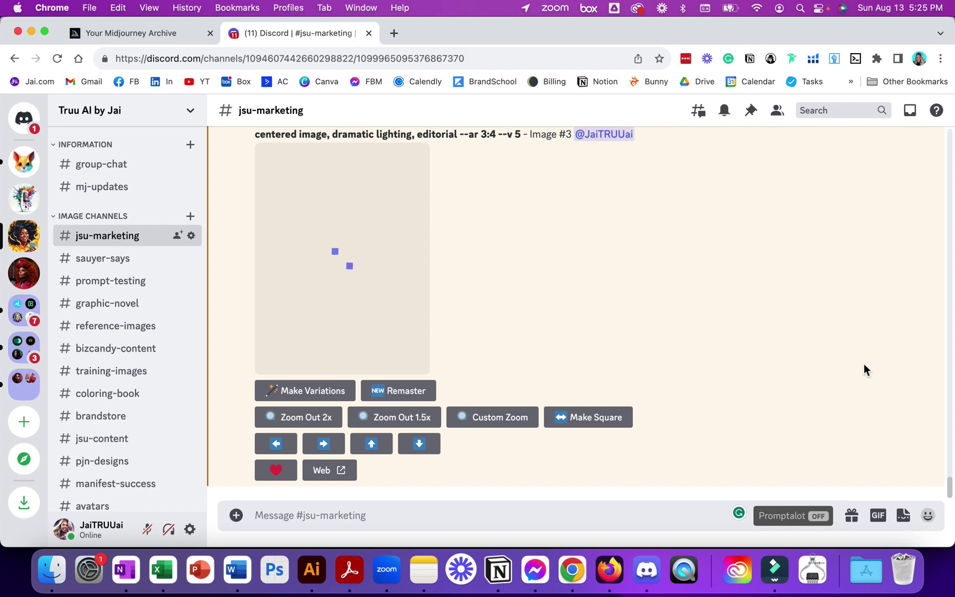
# - Scroll through the recovered job result, then go back to the Midjourney archive tab
pyautogui.scroll(3, 769, 312)
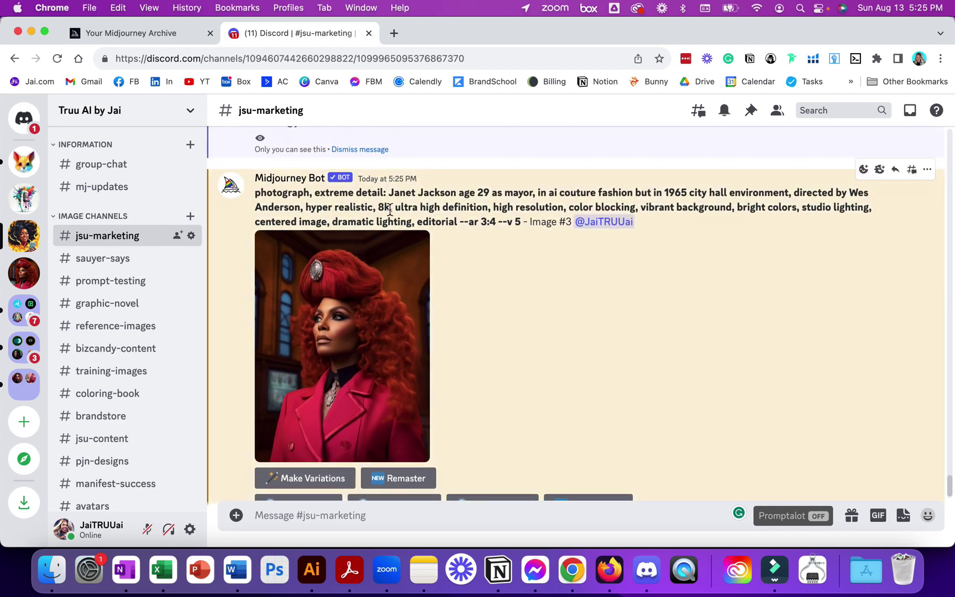
pyautogui.scroll(-3, 497, 337)
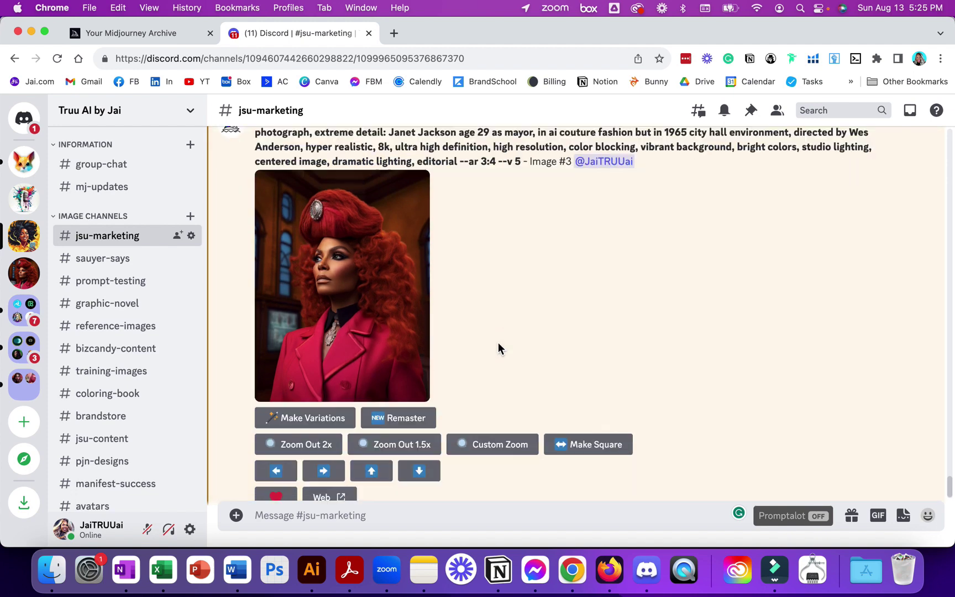
pyautogui.scroll(10, 515, 313)
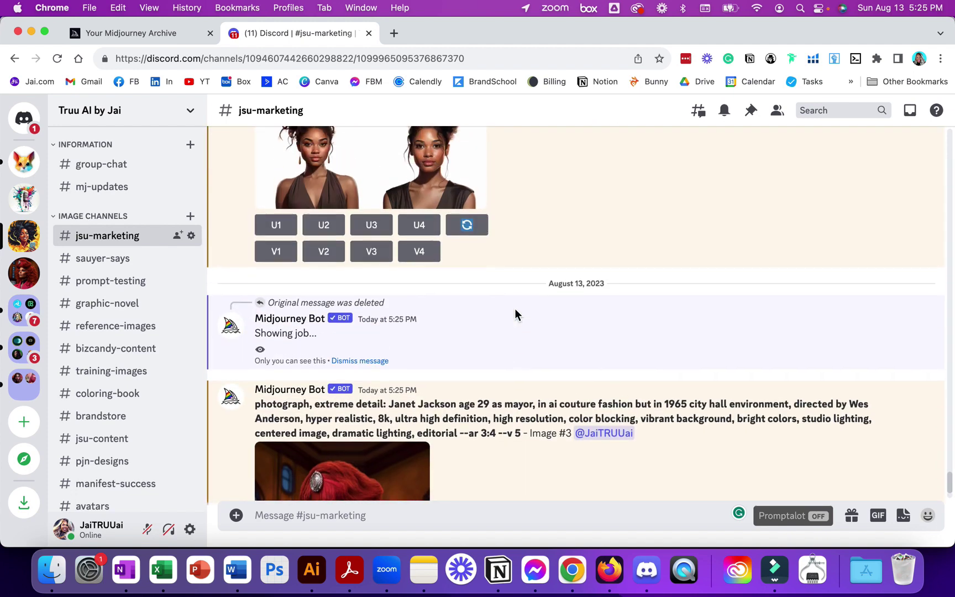
pyautogui.scroll(2, 515, 312)
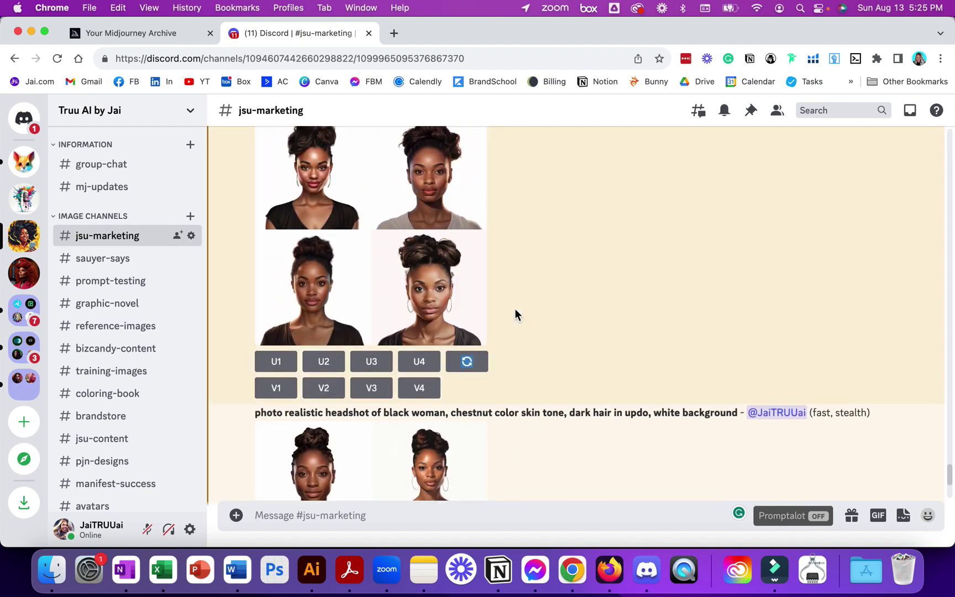
pyautogui.scroll(-8, 515, 313)
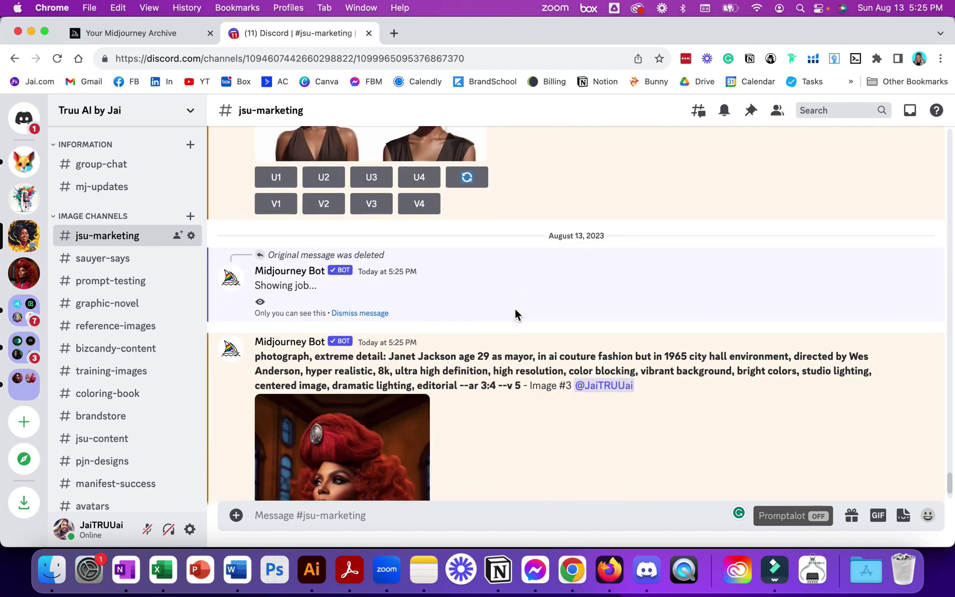
pyautogui.scroll(-5, 515, 314)
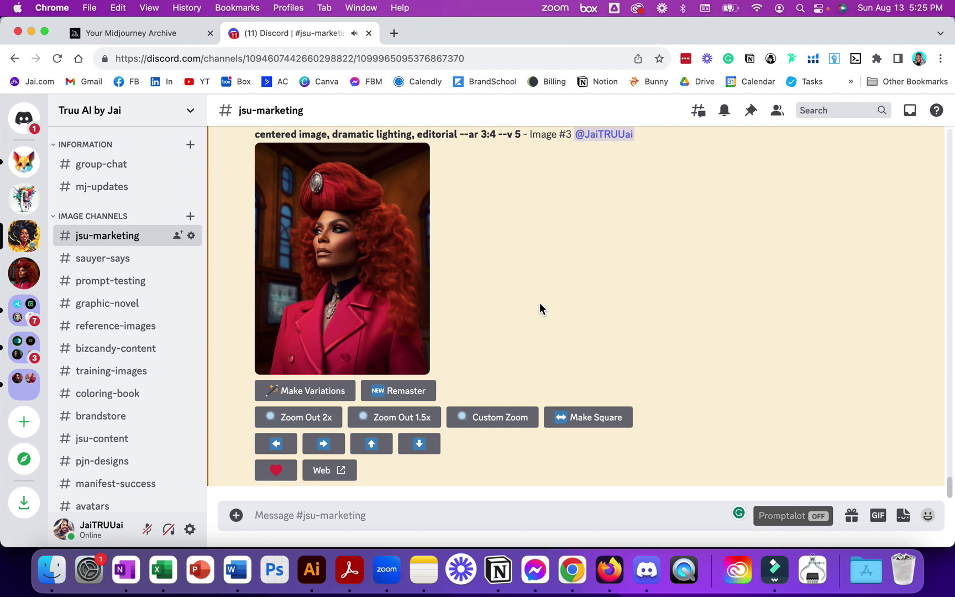
pyautogui.click(175, 34)
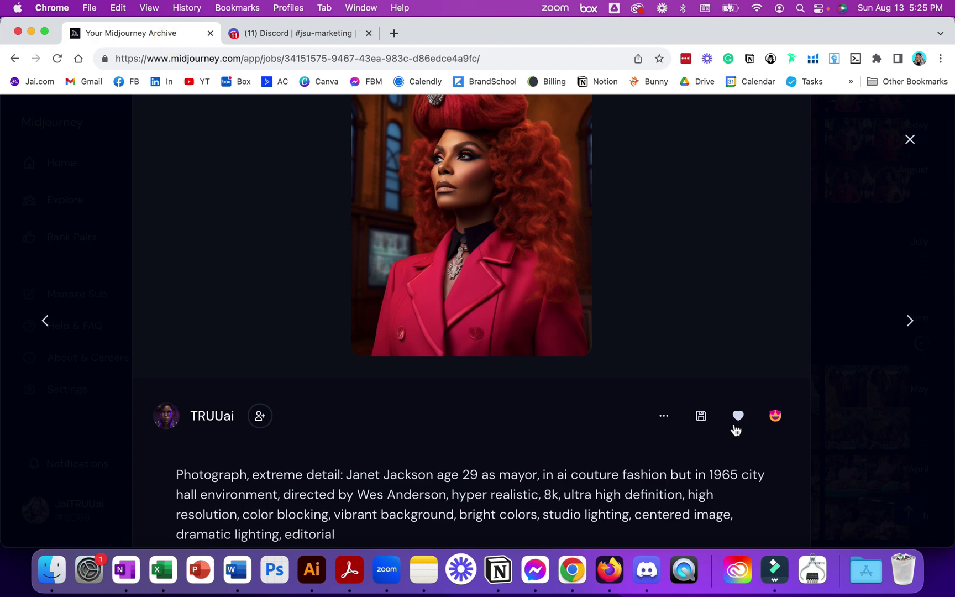
# - Reopen the red-coat image's Open in… menu, close the viewer, and return to #jsu-marketing
pyautogui.click(909, 139)
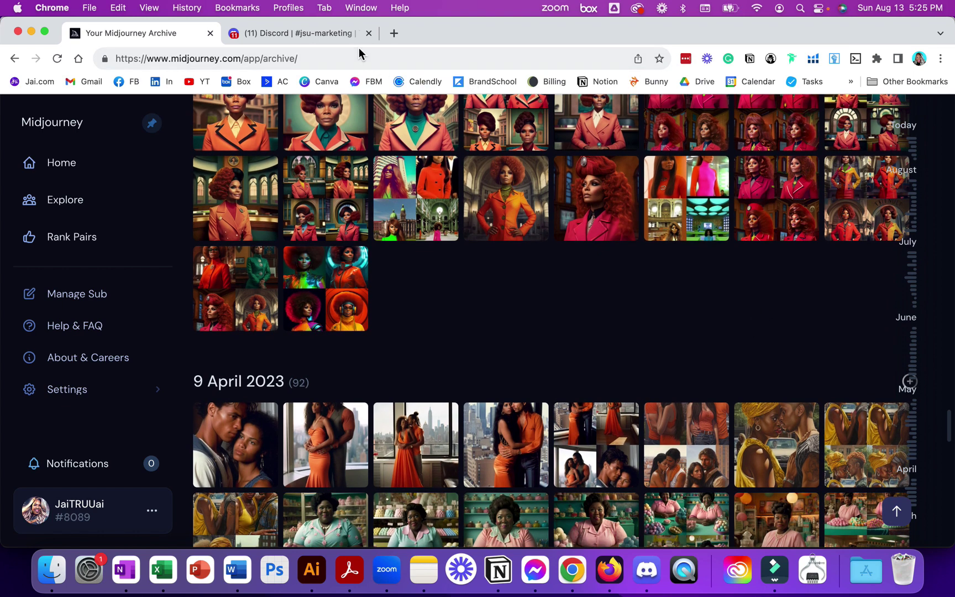
pyautogui.click(613, 233)
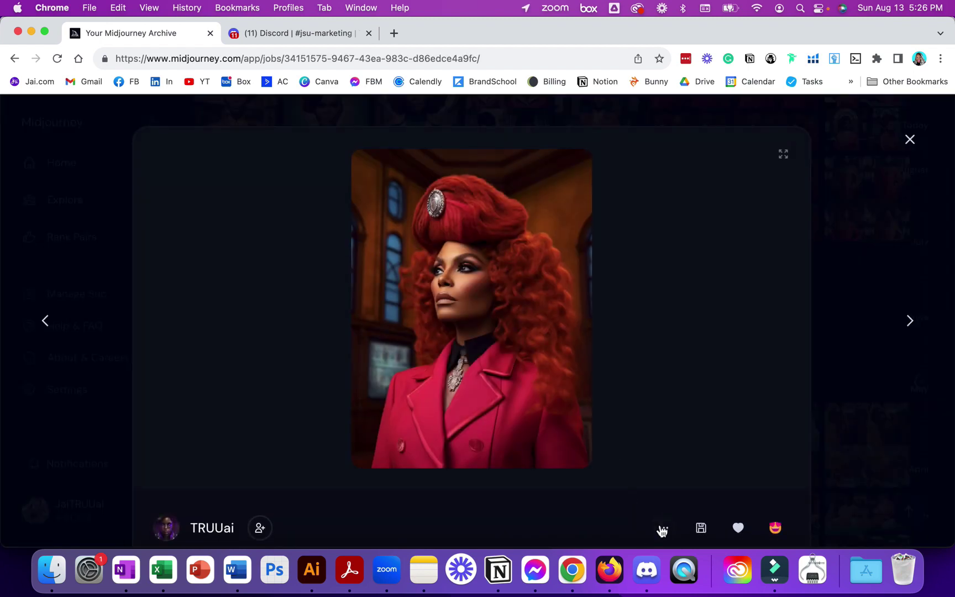
pyautogui.click(664, 528)
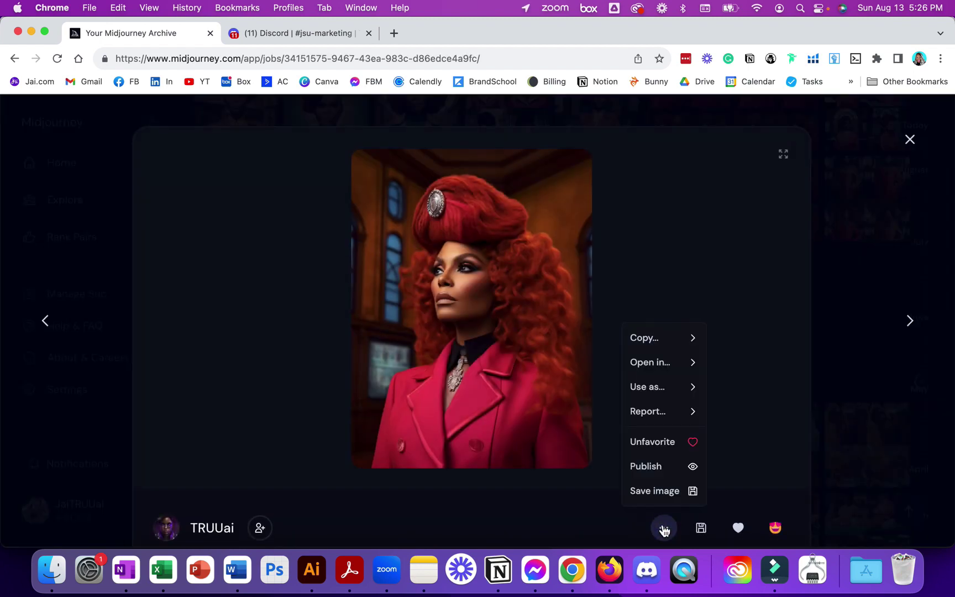
pyautogui.moveTo(678, 368)
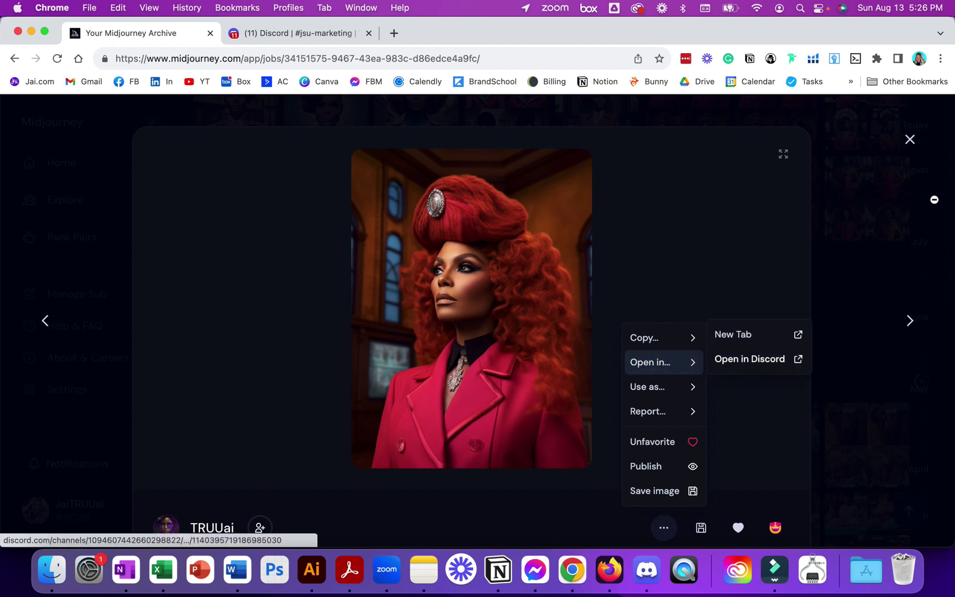
pyautogui.click(911, 141)
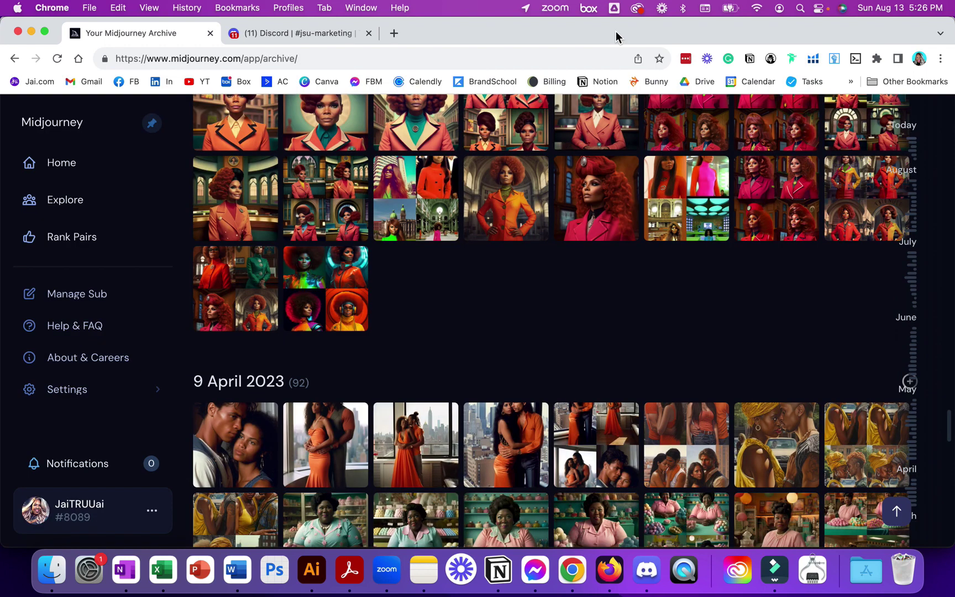
pyautogui.click(283, 35)
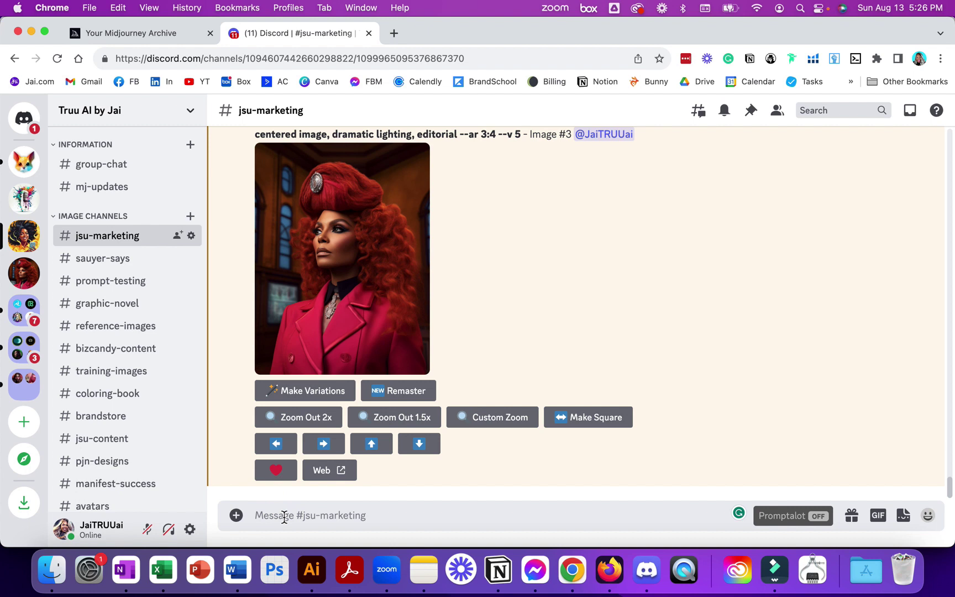
pyautogui.write('/')
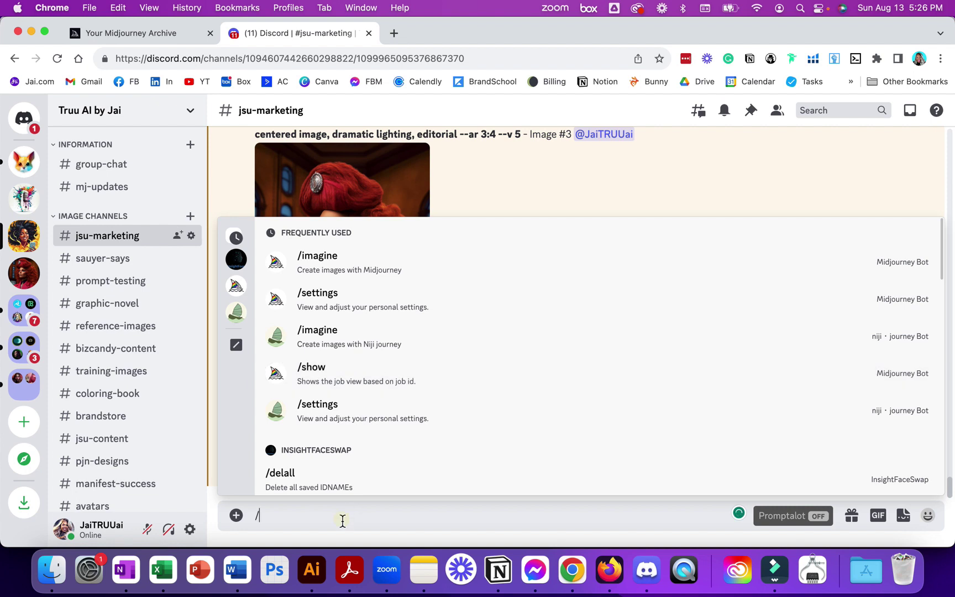
pyautogui.press('BackSpace')
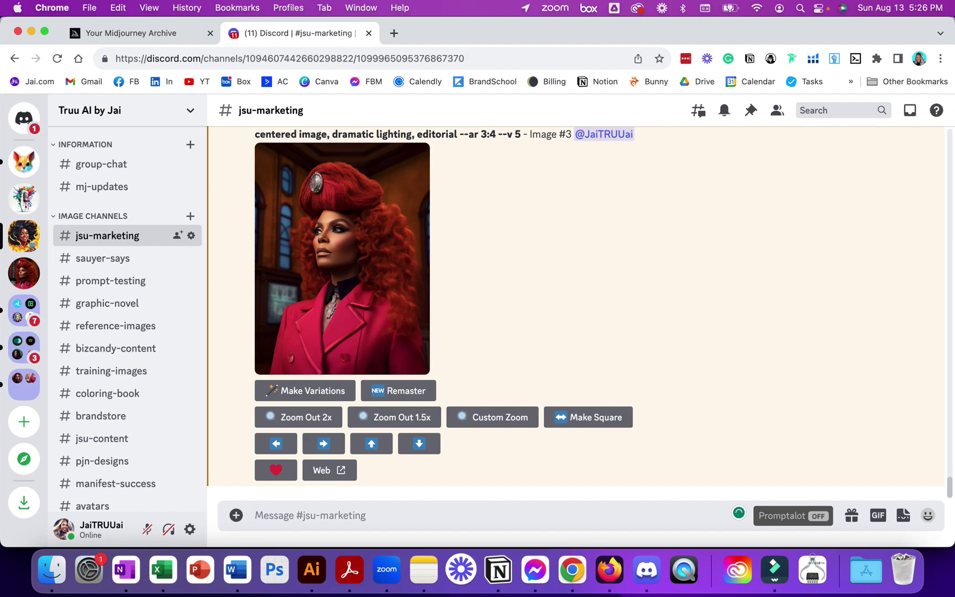
pyautogui.click(154, 34)
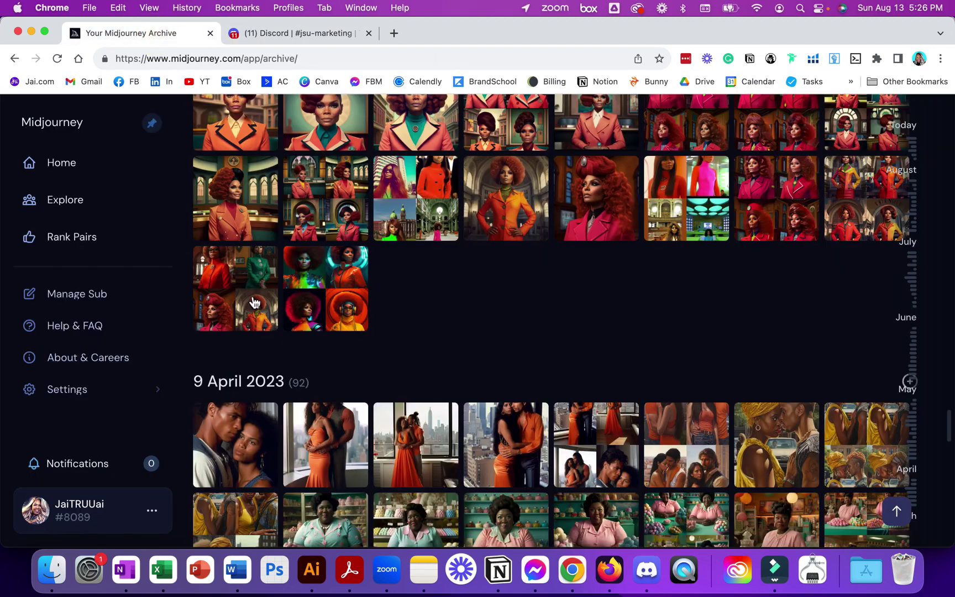
pyautogui.scroll(10, 548, 288)
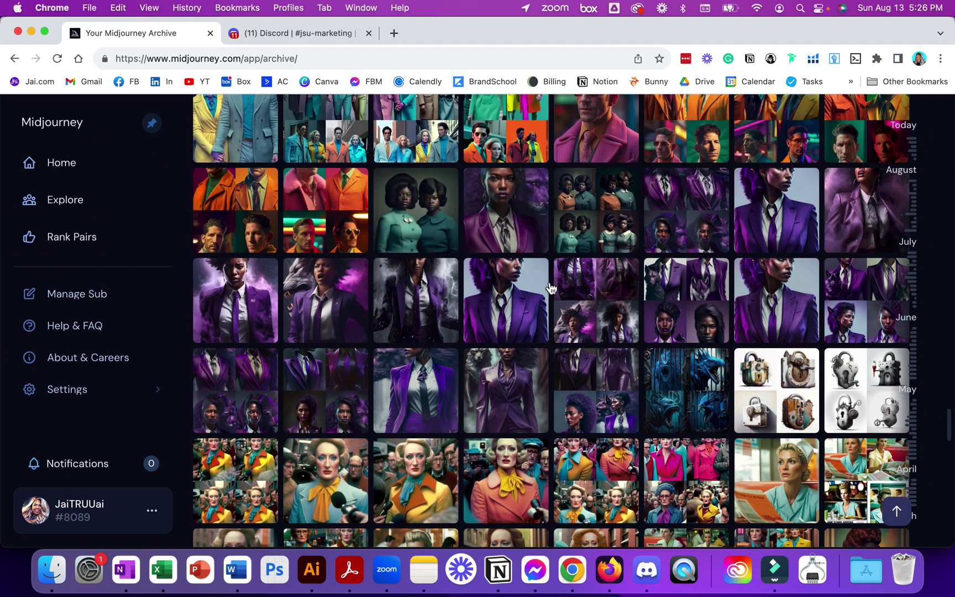
pyautogui.click(304, 34)
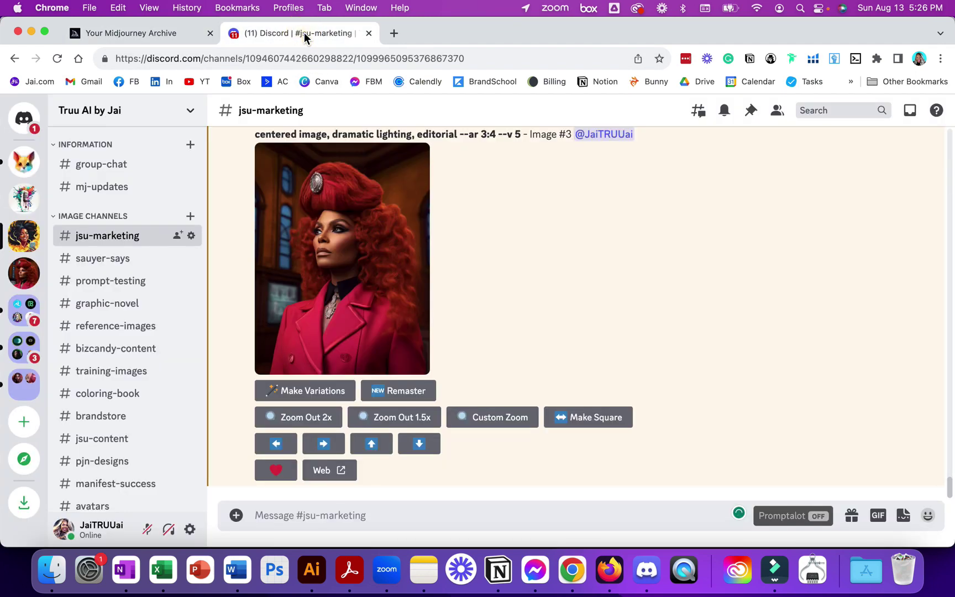
# - Search the server's messages for 'coloring page' with an author filter, sorted oldest first
pyautogui.click(821, 114)
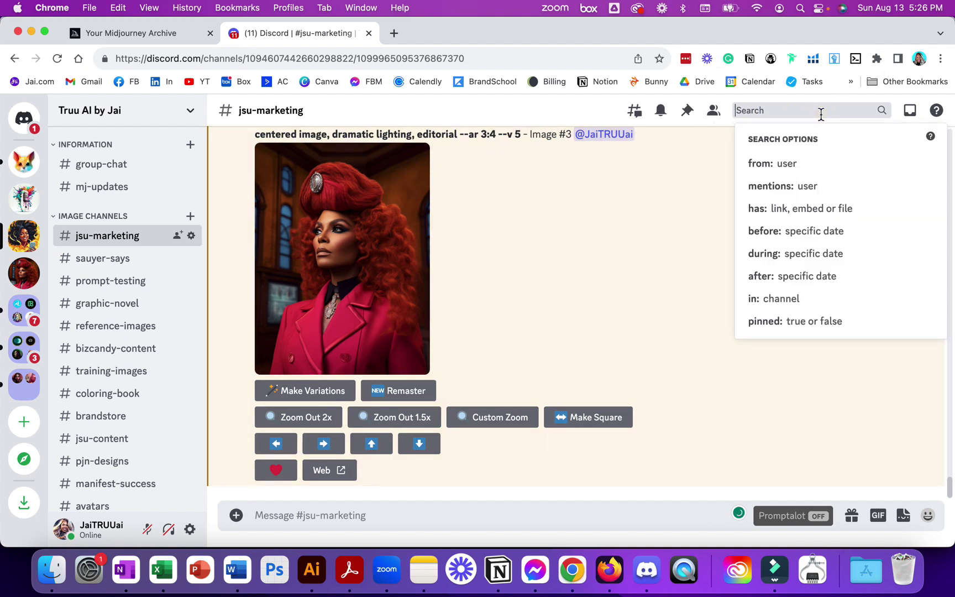
pyautogui.click(805, 162)
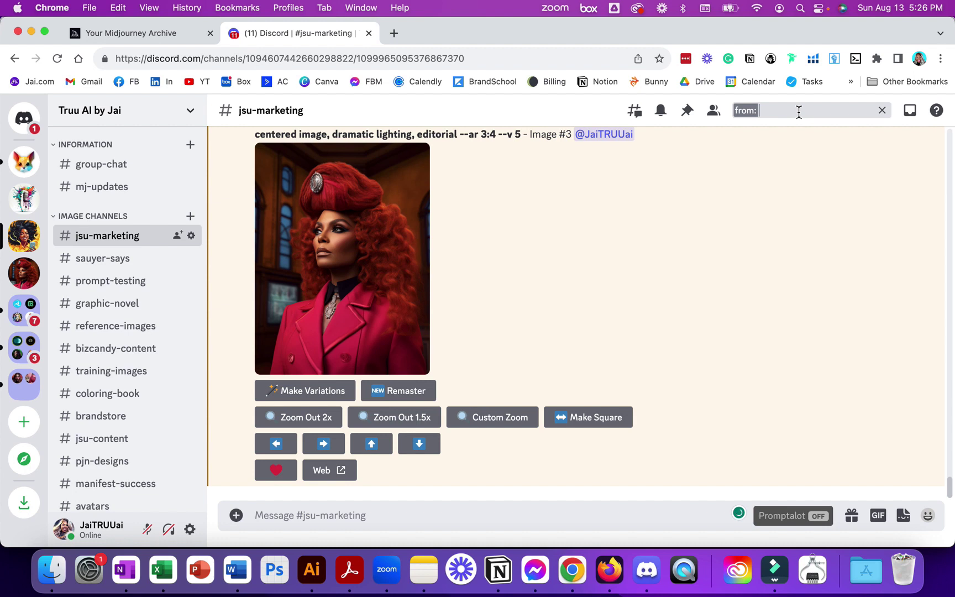
pyautogui.write('coloring page')
pyautogui.press('Return')
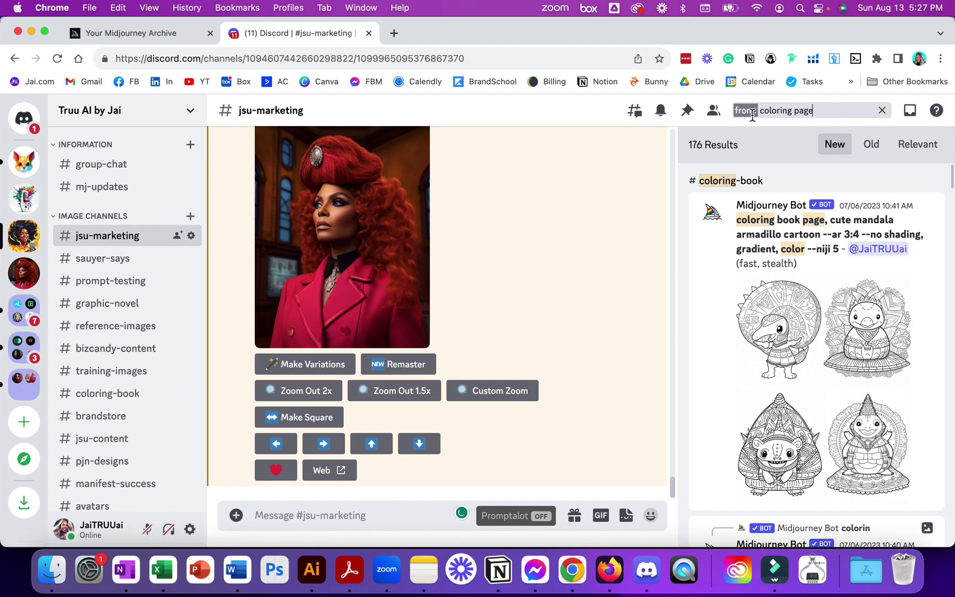
pyautogui.click(871, 145)
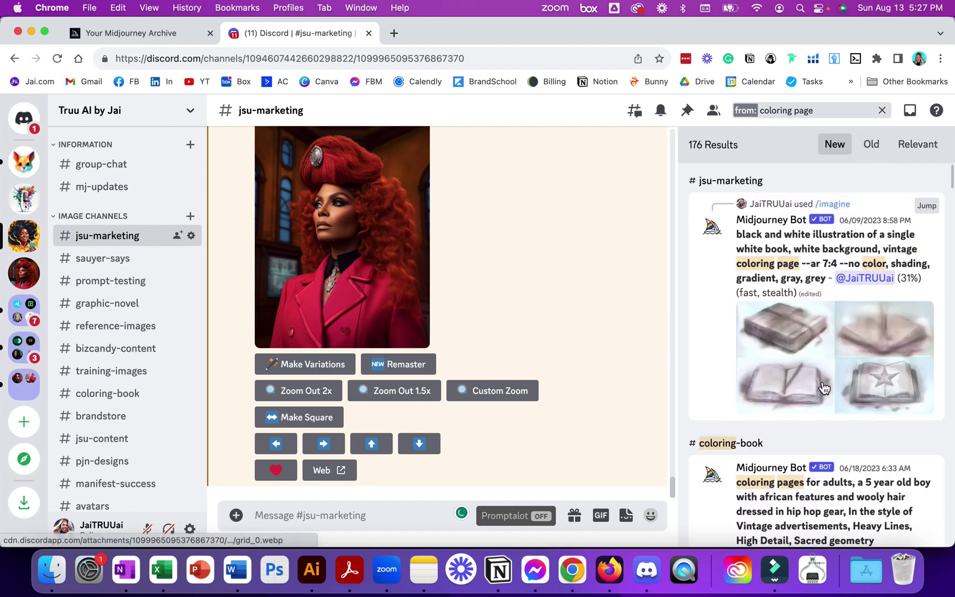
# - Scroll the results to the white-braids coloring page and jump to its original message
pyautogui.scroll(-2, 823, 388)
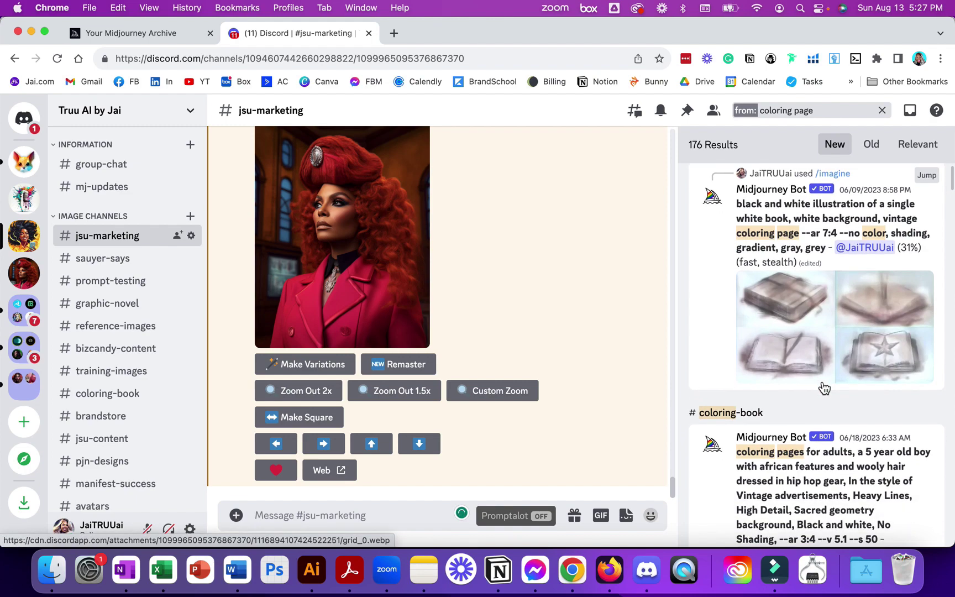
pyautogui.scroll(-8, 849, 290)
pyautogui.scroll(-15, 850, 292)
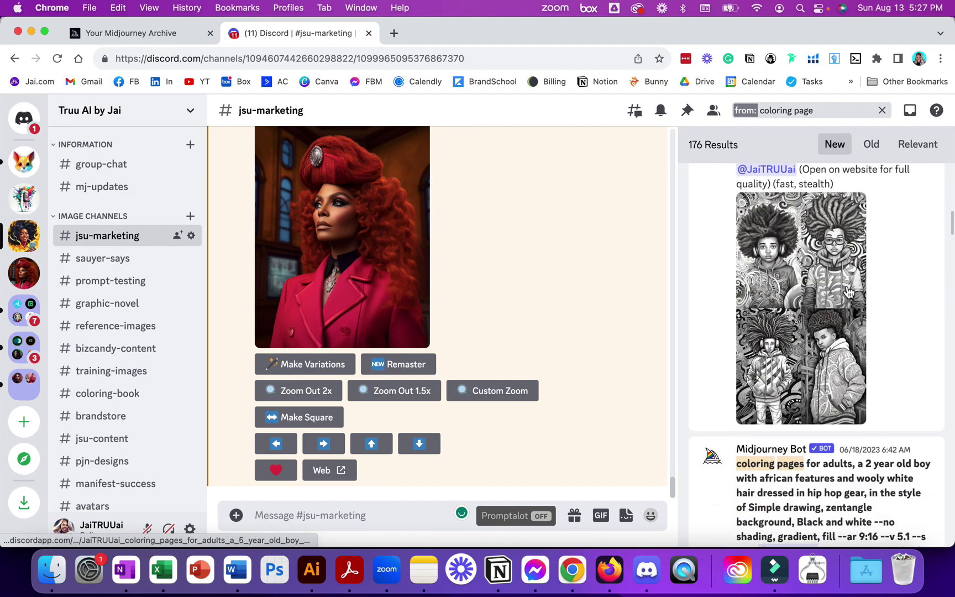
pyautogui.scroll(-15, 849, 291)
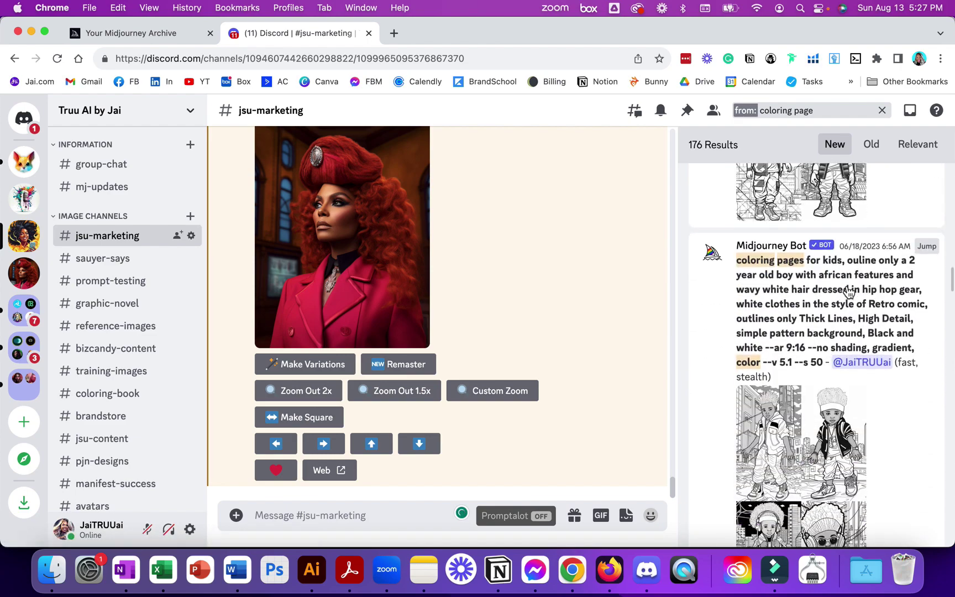
pyautogui.scroll(-15, 849, 291)
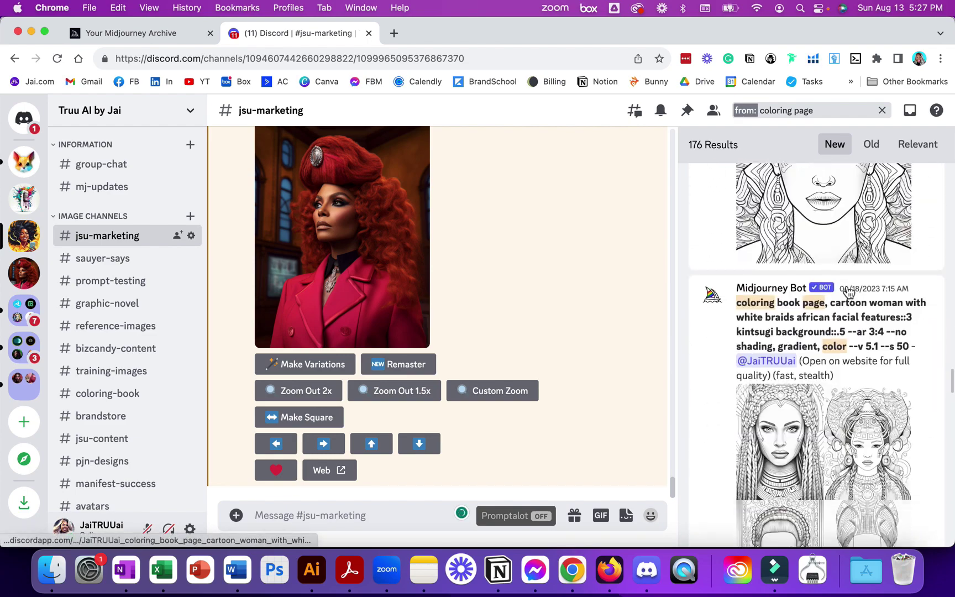
pyautogui.scroll(2, 849, 291)
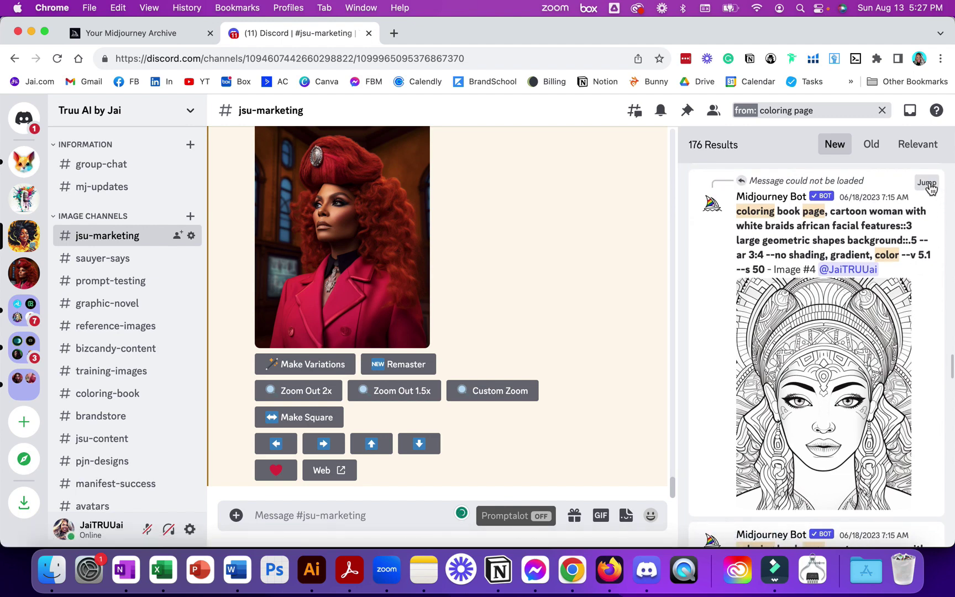
pyautogui.click(929, 186)
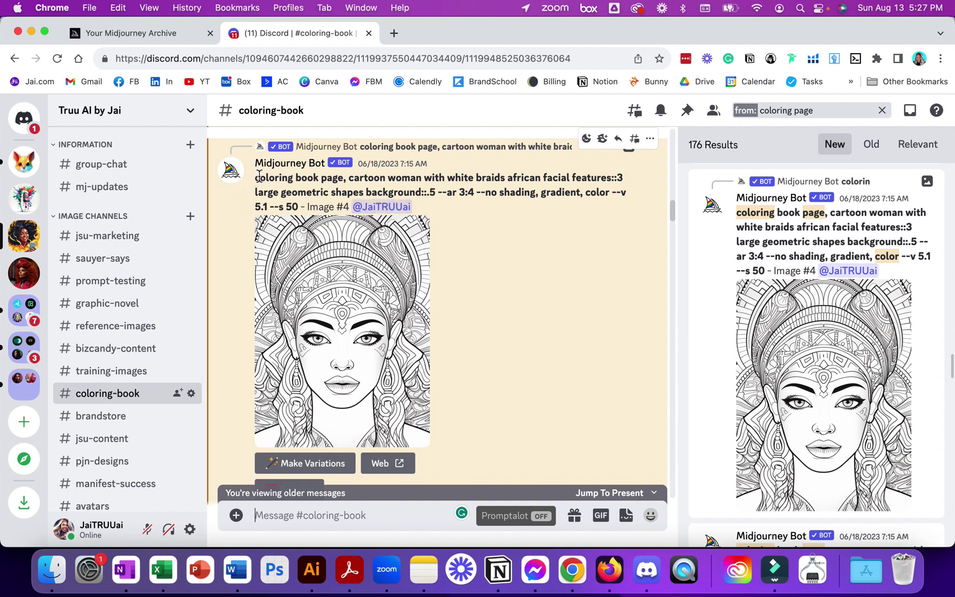
# - Select the coloring page's full prompt text, then switch to the Midjourney archive
pyautogui.moveTo(258, 177); pyautogui.dragTo(318, 213)
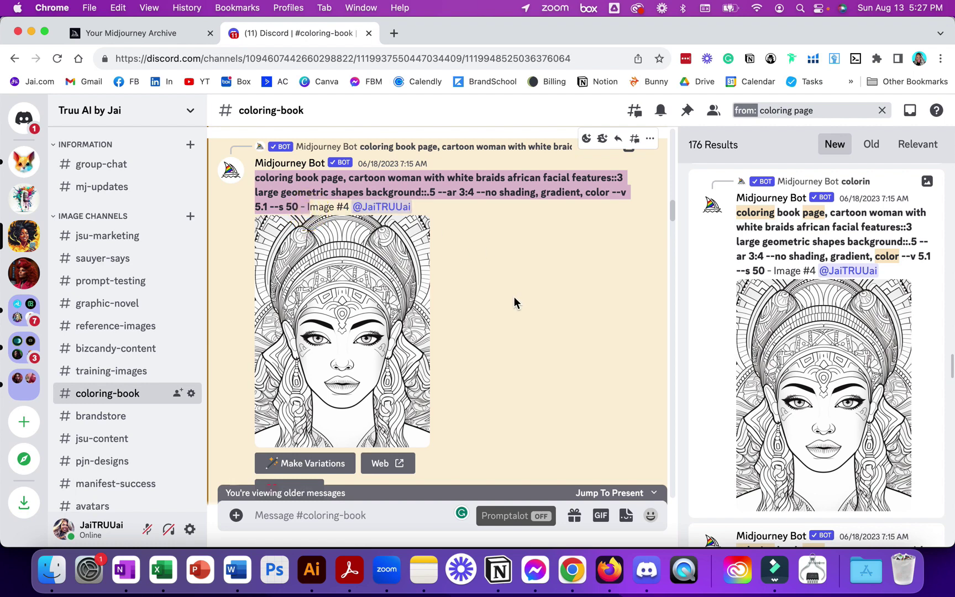
pyautogui.scroll(-2, 414, 358)
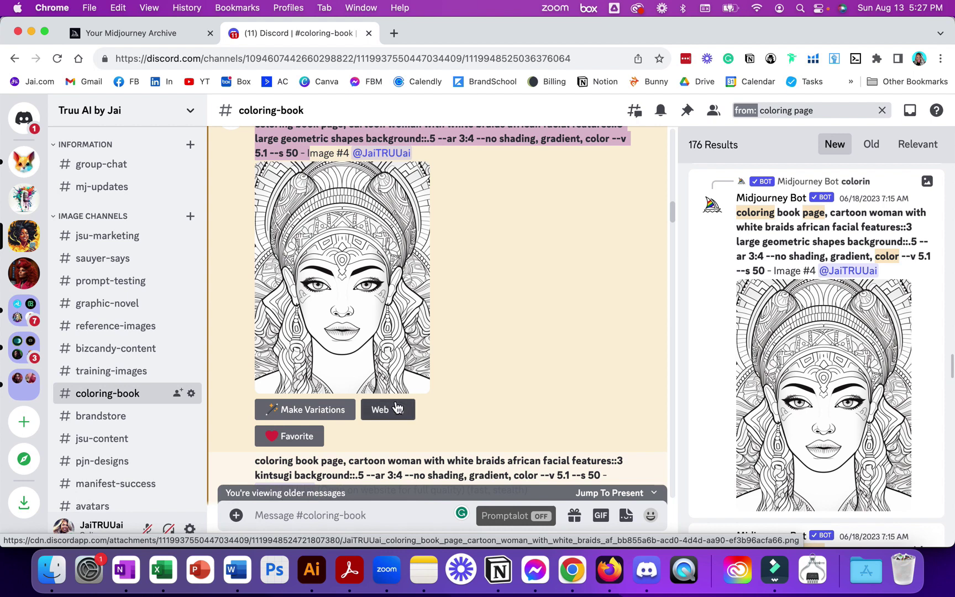
pyautogui.scroll(1, 453, 324)
pyautogui.scroll(3, 454, 326)
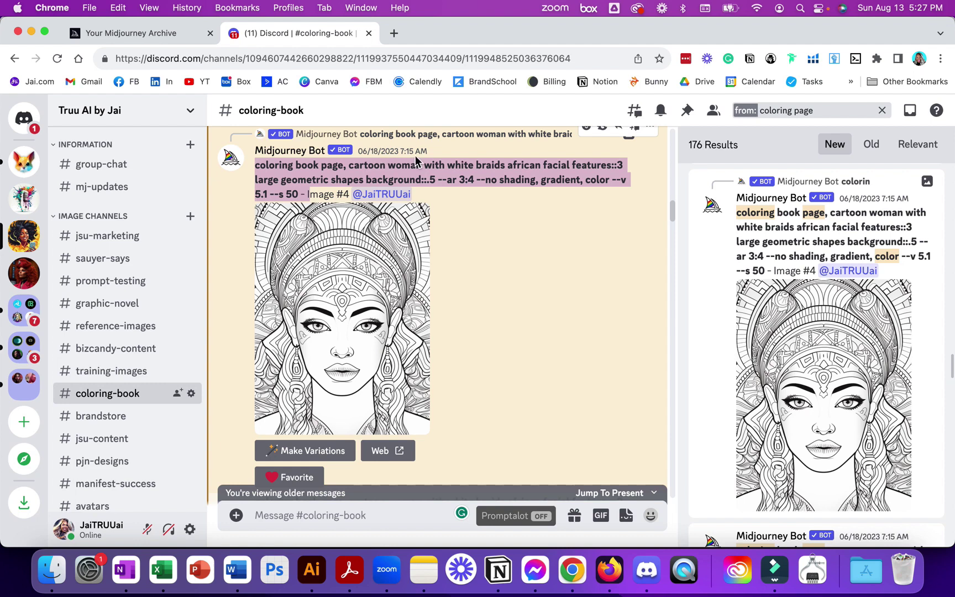
pyautogui.click(147, 37)
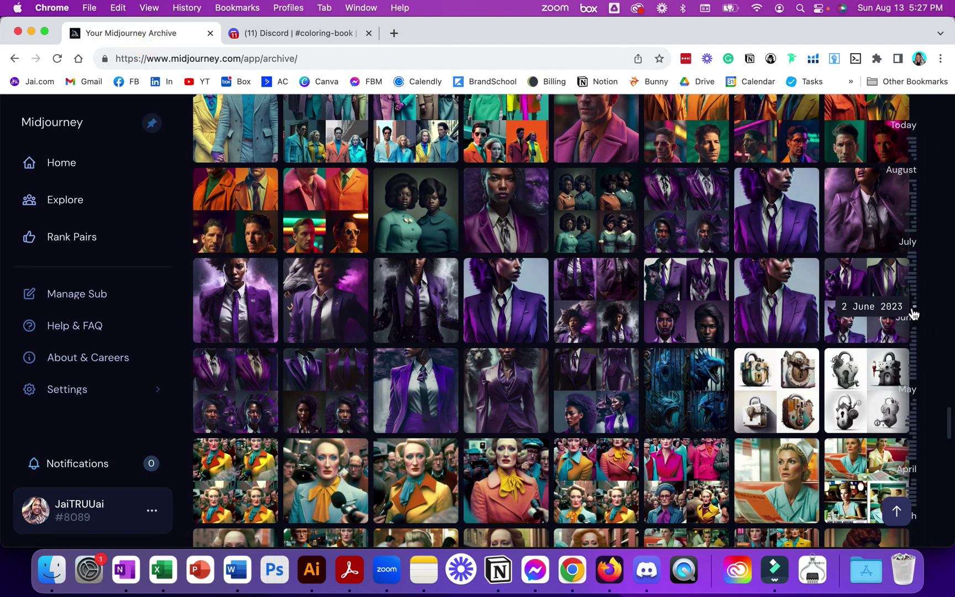
# - Jump the archive to 18 June 2023, scroll to the coloring-book sketches, then return to #coloring-book
pyautogui.click(910, 280)
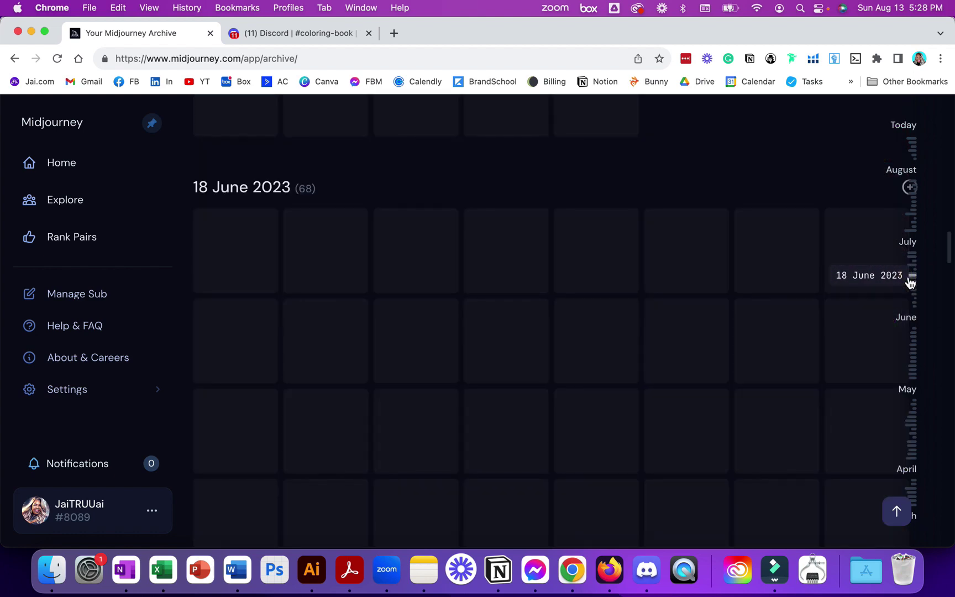
pyautogui.scroll(-1, 693, 331)
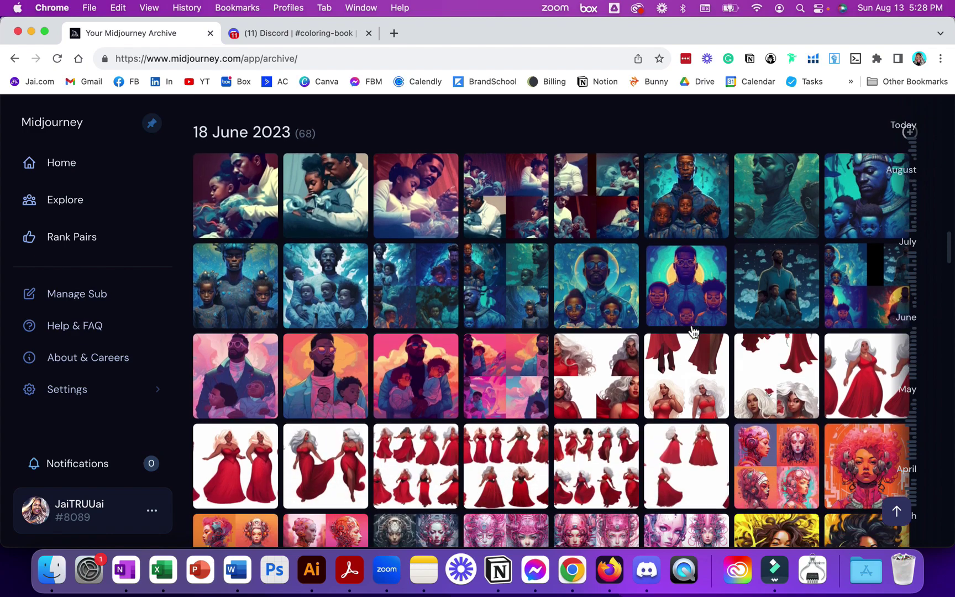
pyautogui.scroll(-8, 693, 330)
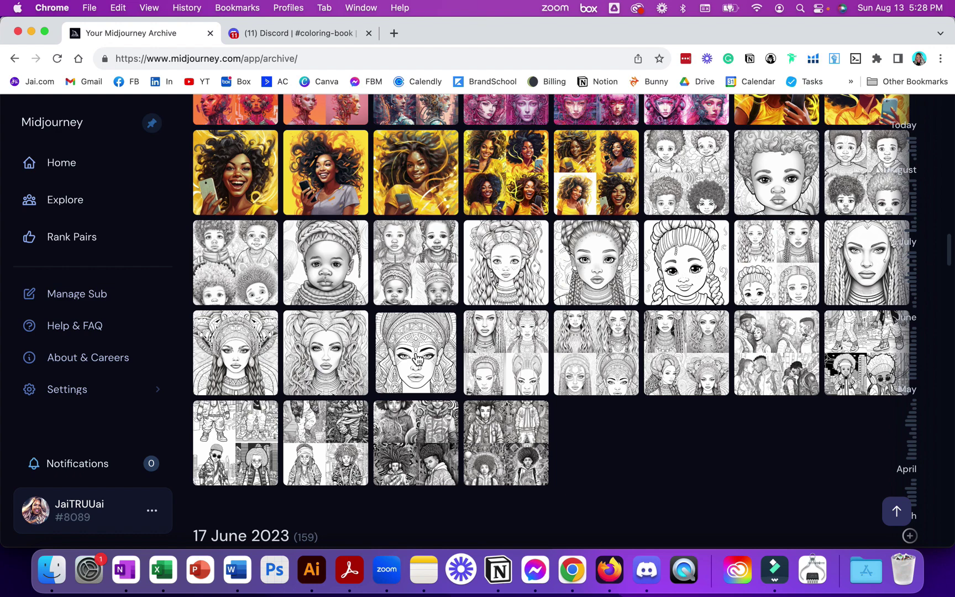
pyautogui.click(315, 35)
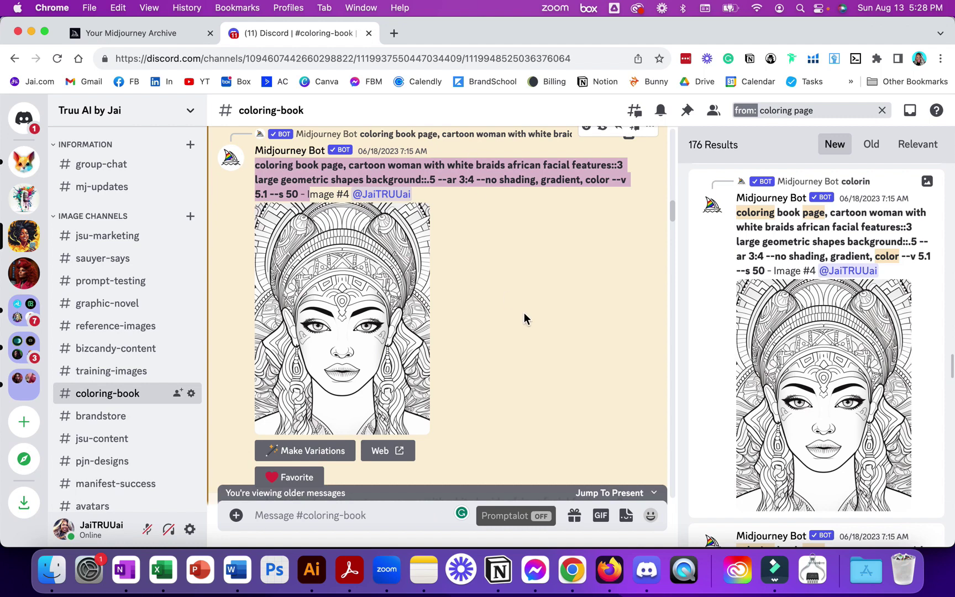
# - Jump the coloring-book channel to the present, then return to the archive at 19 June 2023
pyautogui.click(610, 496)
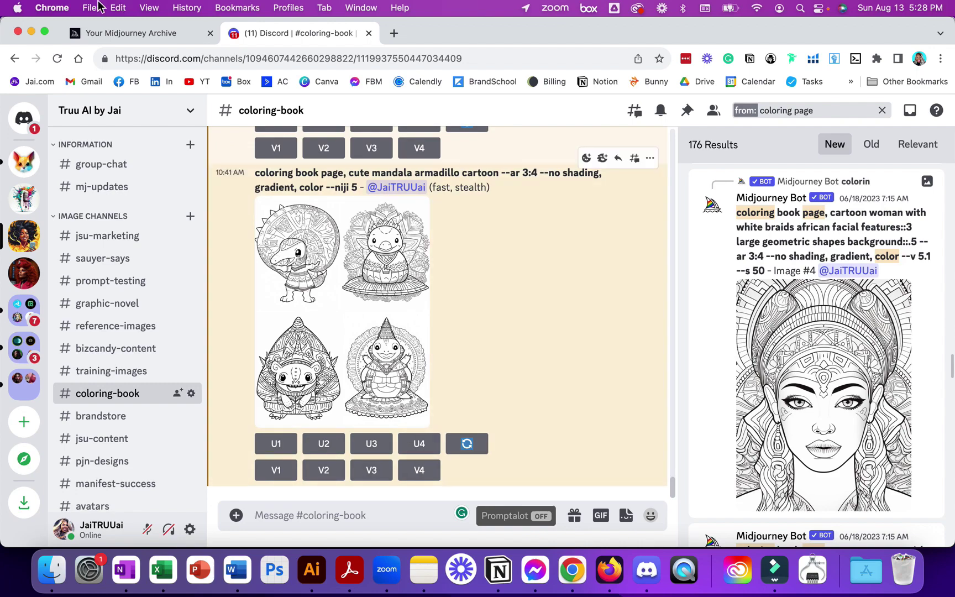
pyautogui.click(113, 37)
pyautogui.scroll(10, 461, 254)
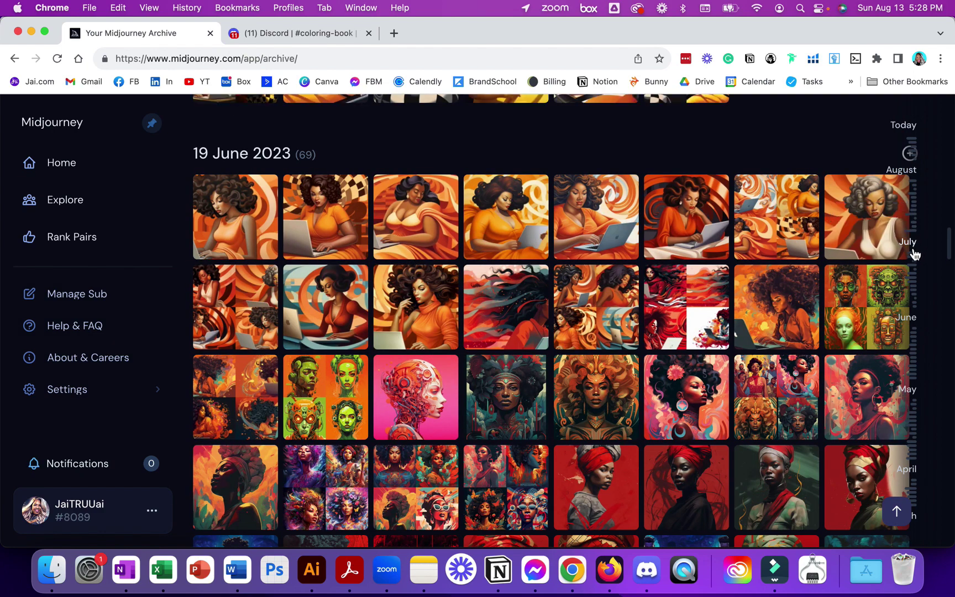
# - Open the grey-haired woman-with-laptop image, check its Open in and Copy options, and go back to Discord
pyautogui.click(859, 232)
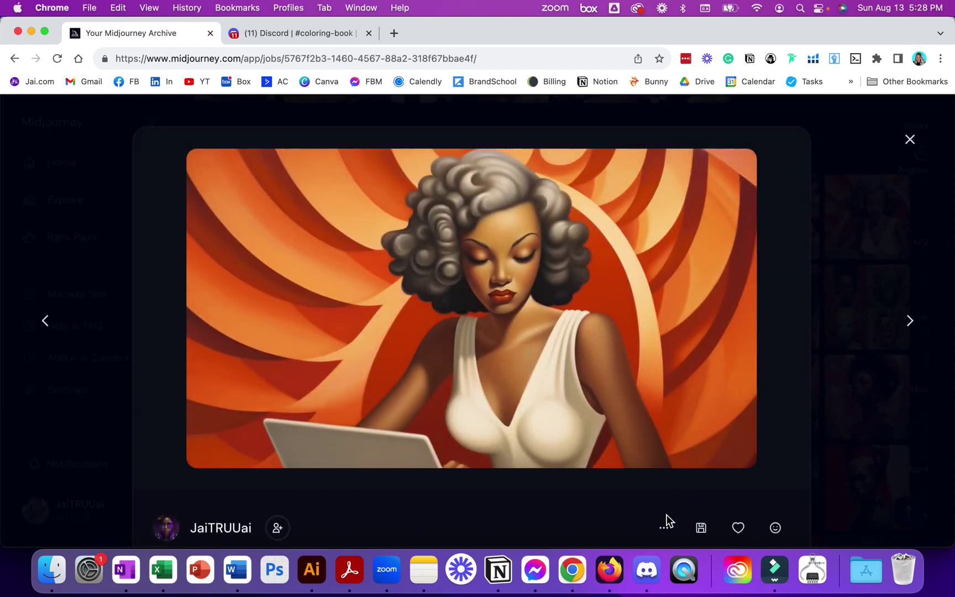
pyautogui.click(663, 527)
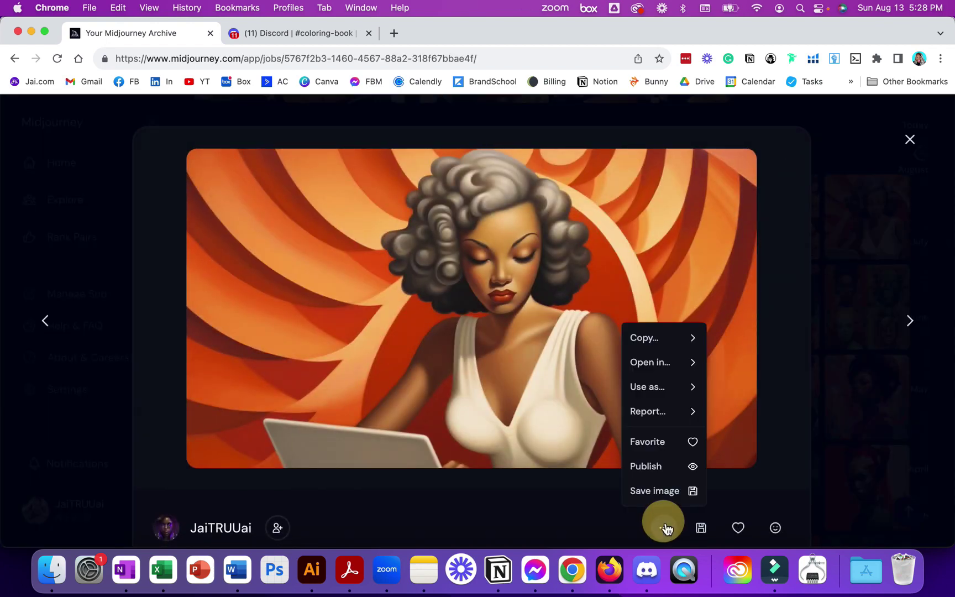
pyautogui.click(692, 364)
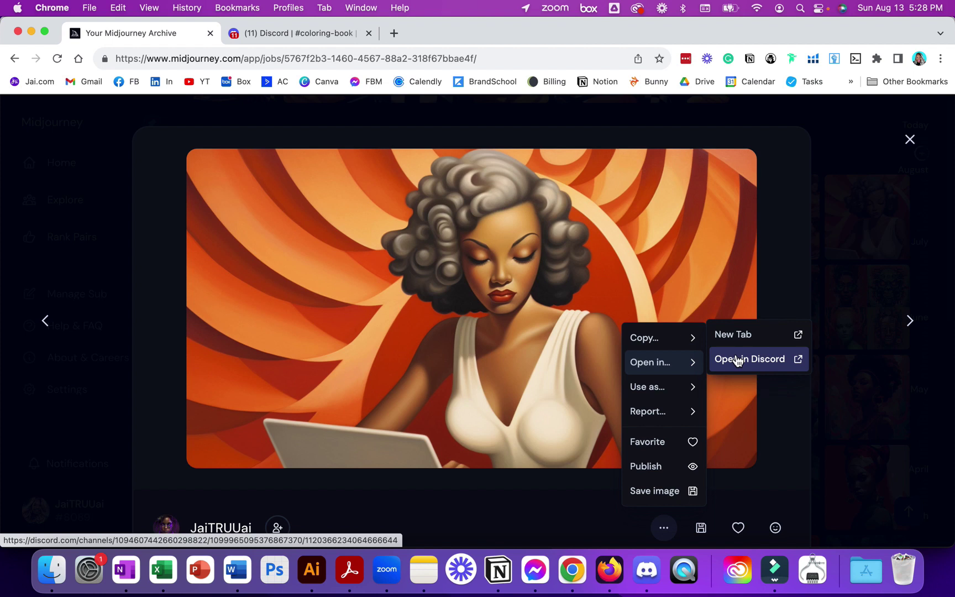
pyautogui.click(692, 341)
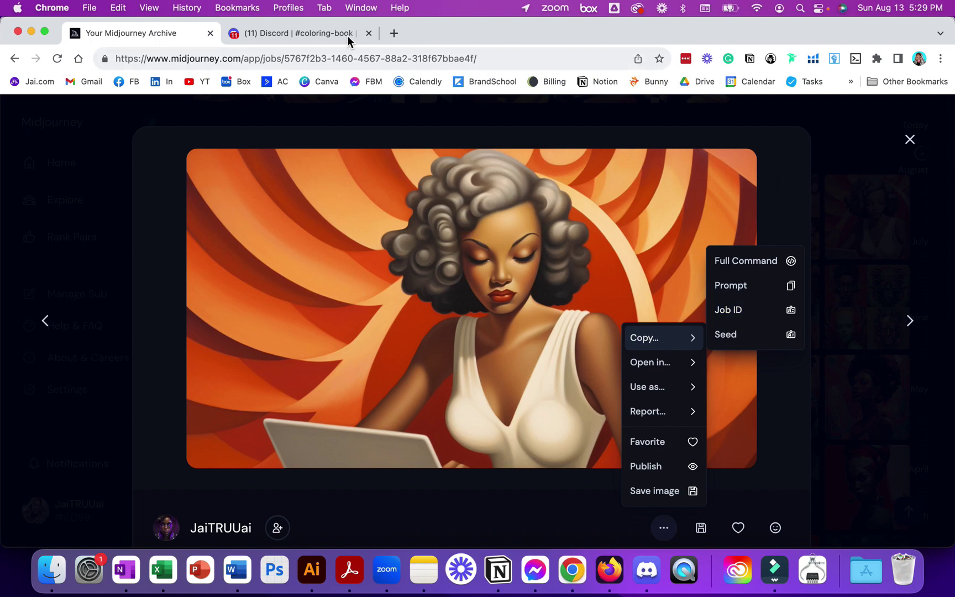
pyautogui.click(314, 33)
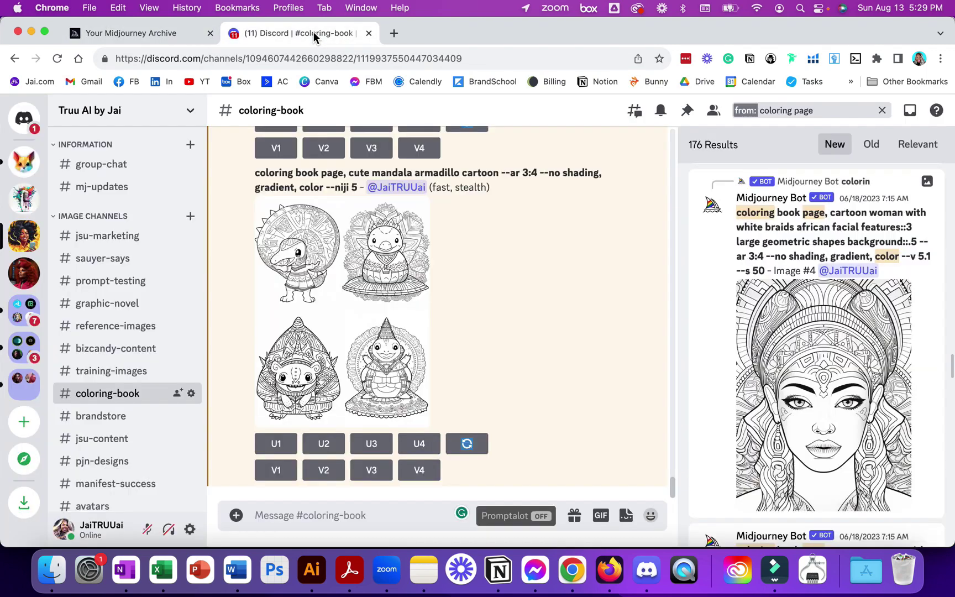
# - Clear the old coloring-page search, choose the from: user filter, and switch Promptalot on
pyautogui.click(883, 112)
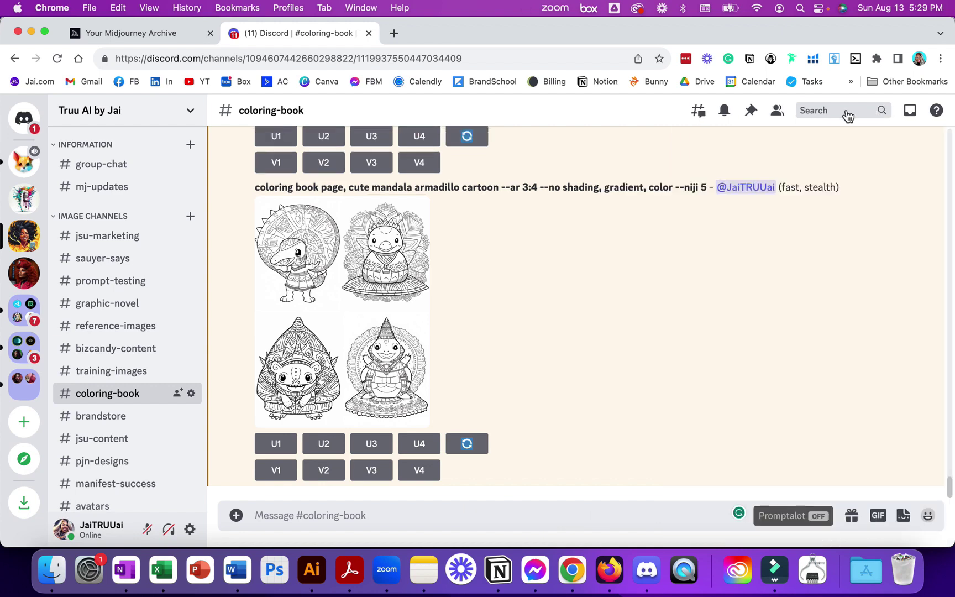
pyautogui.click(813, 112)
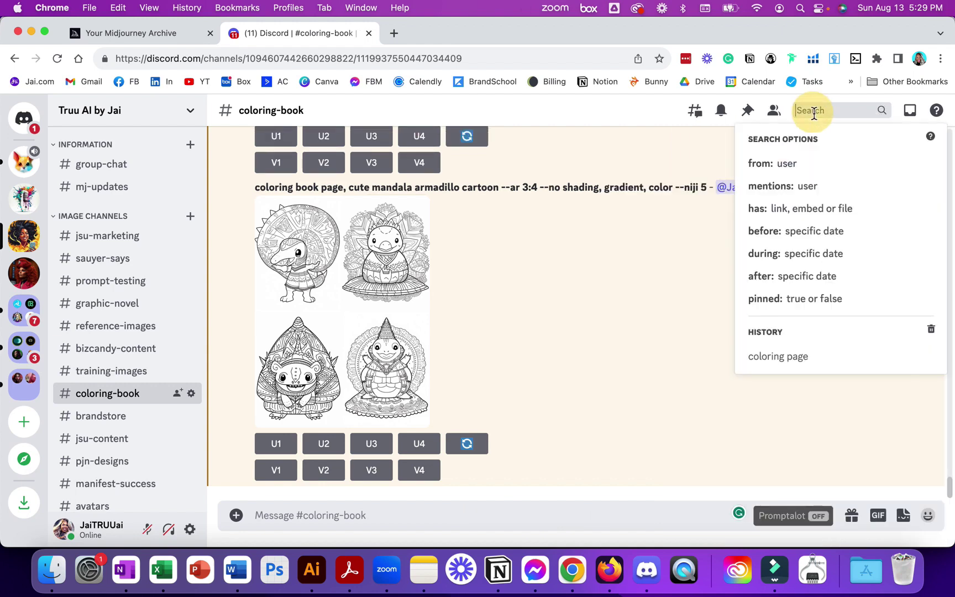
pyautogui.click(802, 166)
pyautogui.click(784, 110)
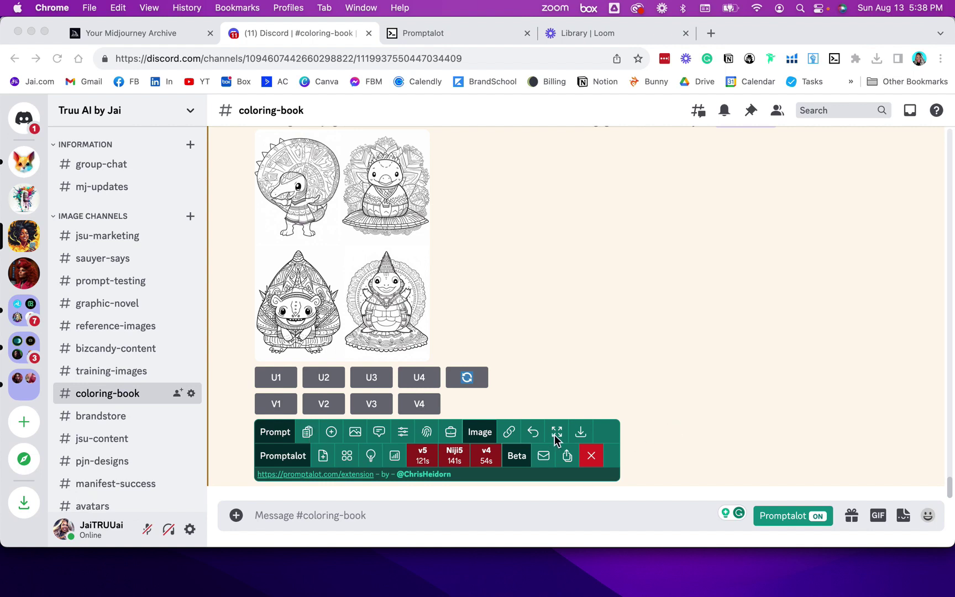
# - Refocus the Discord chat, then switch to the Promptalot website home page
pyautogui.click(601, 366)
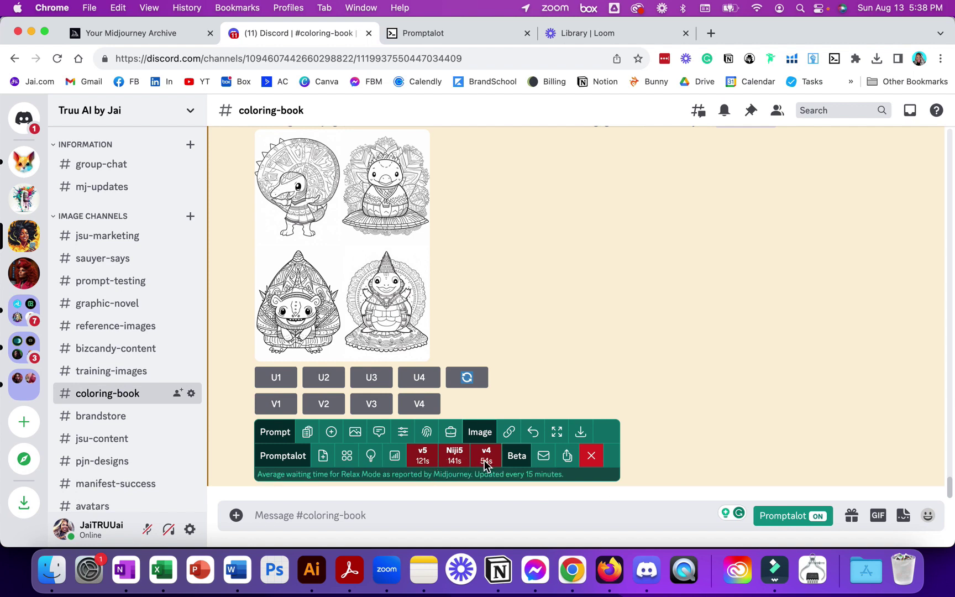
pyautogui.click(675, 410)
pyautogui.click(454, 32)
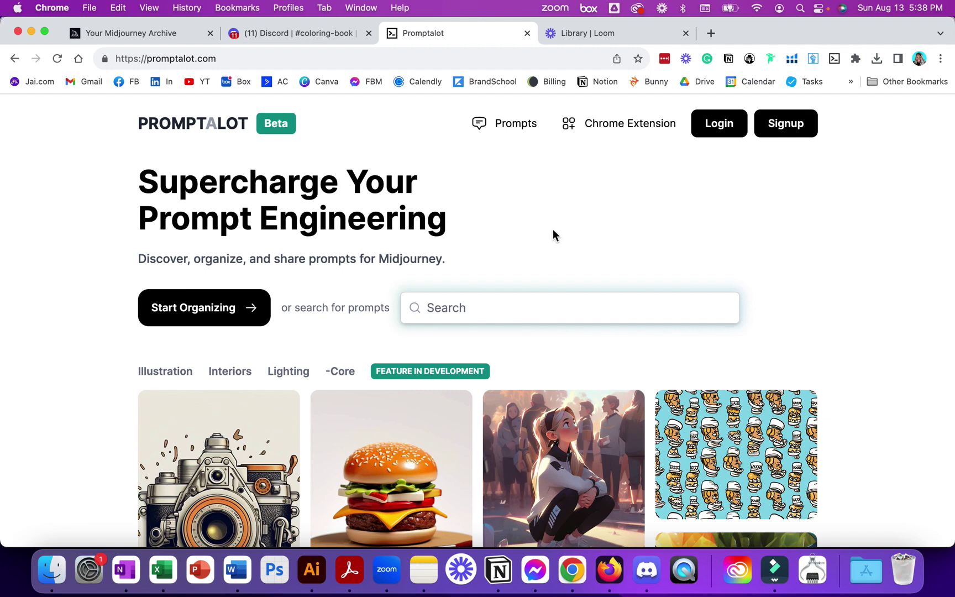
# - Skim the Promptalot homepage, then go back to Discord's #coloring-book channel
pyautogui.scroll(-1, 553, 230)
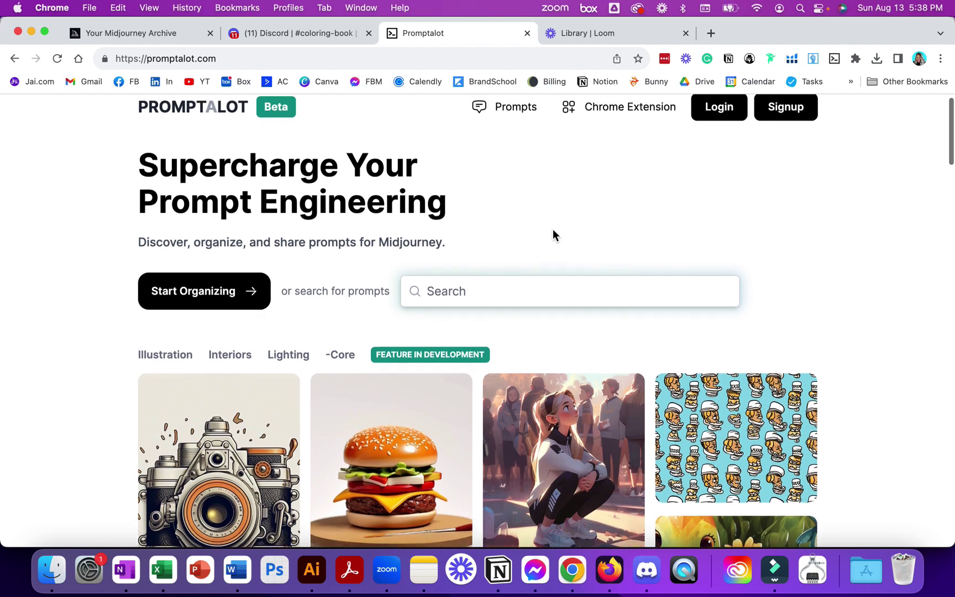
pyautogui.scroll(1, 553, 232)
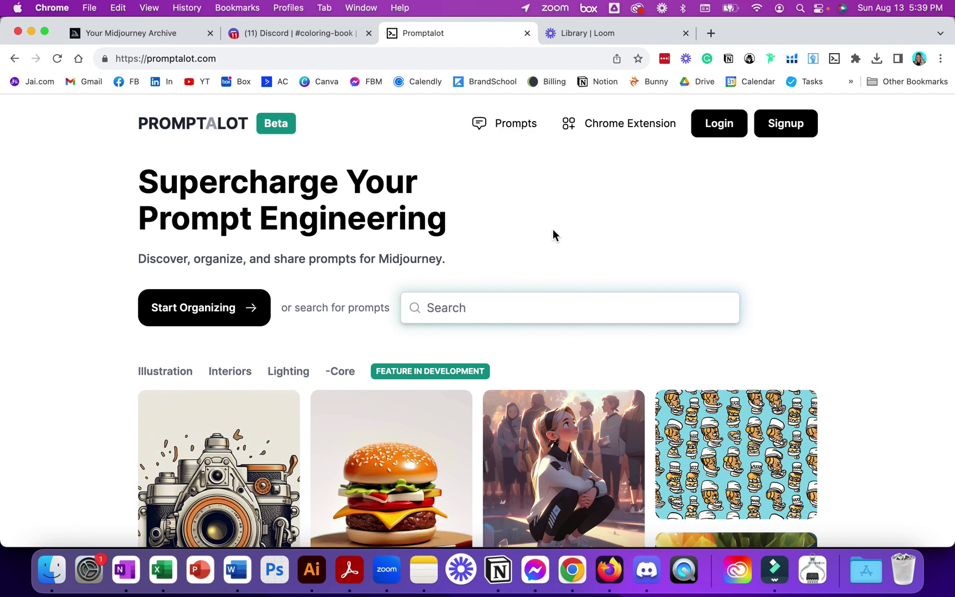
pyautogui.click(261, 37)
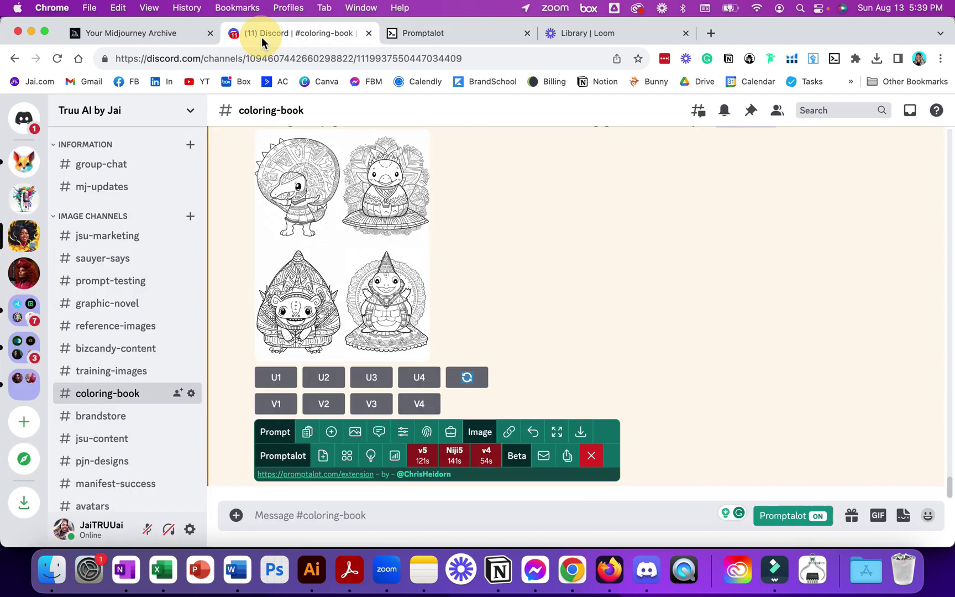